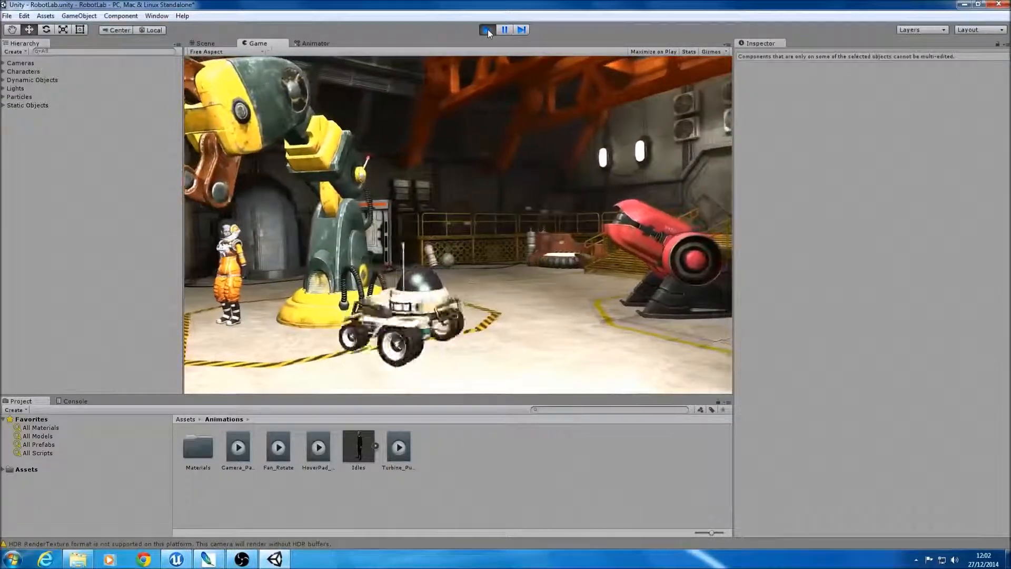
Step: Stop the running RobotLab game and close Unity without saving the scene changes
{"action": "left_click", "coordinate": [487, 29]}
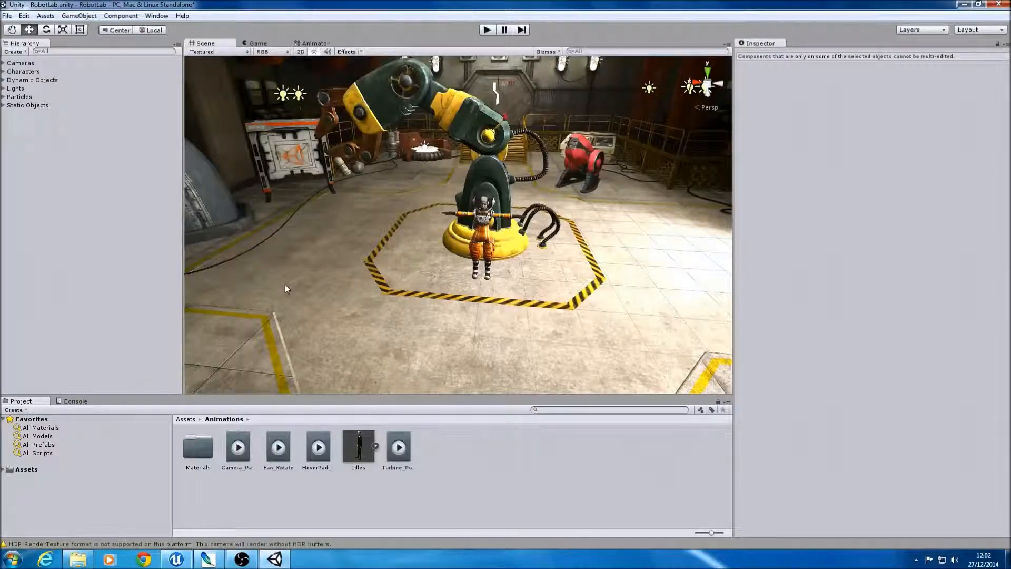
{"action": "left_click", "coordinate": [999, 5]}
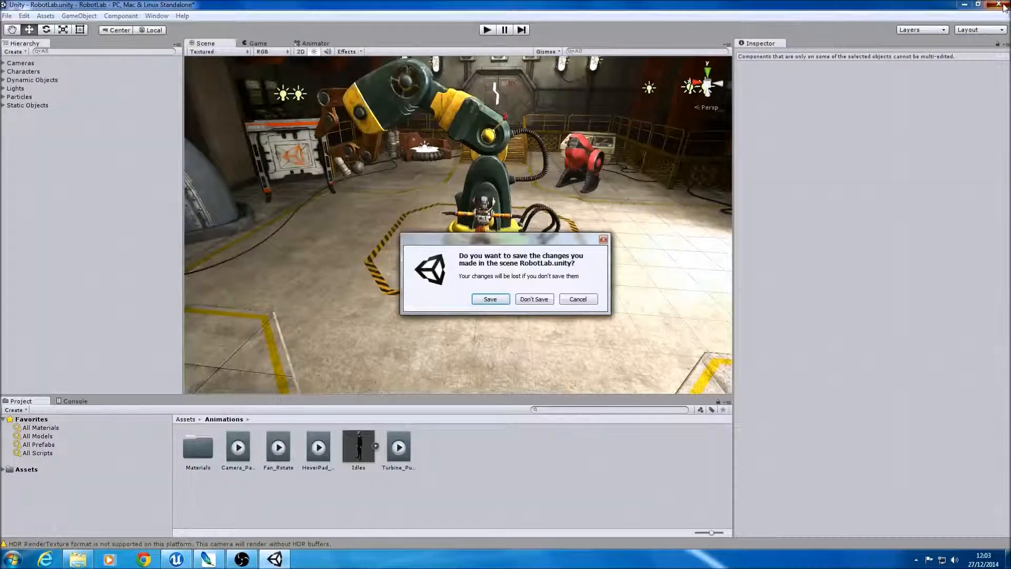
{"action": "left_click", "coordinate": [524, 300]}
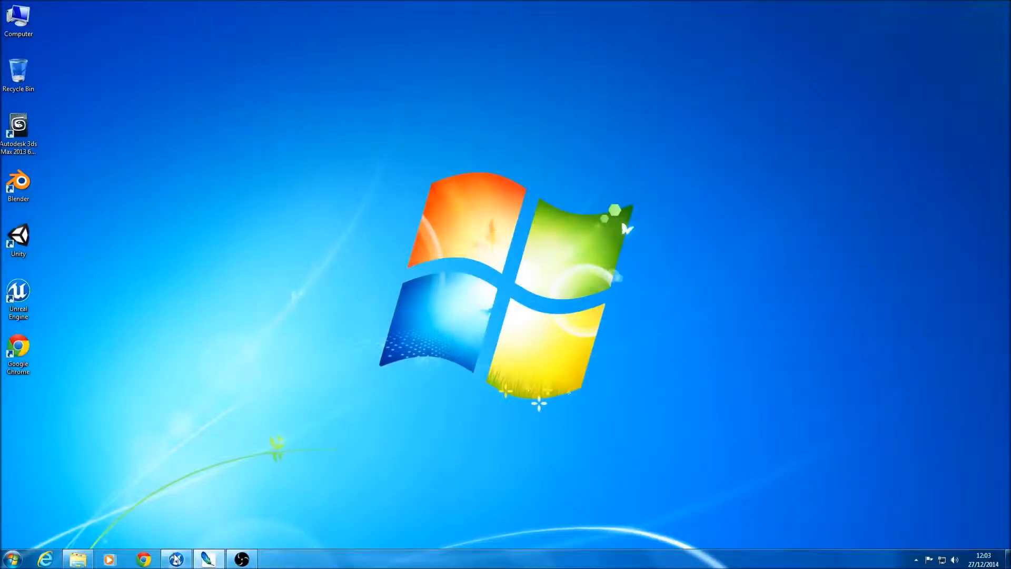
Step: Switch to the Epic Games launcher and start Unreal Engine 4.6.1
{"action": "left_click", "coordinate": [177, 559]}
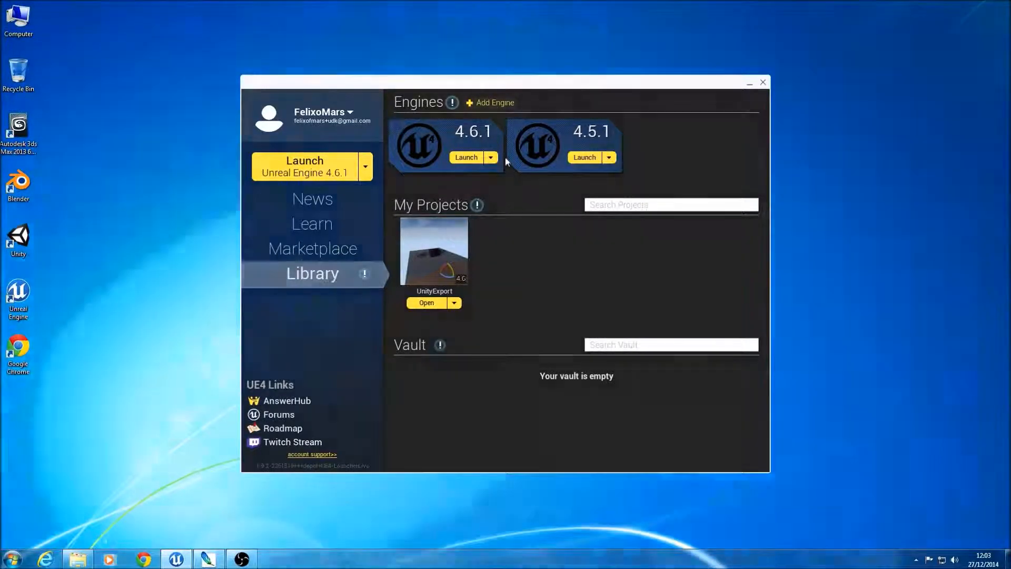
{"action": "left_click", "coordinate": [470, 158]}
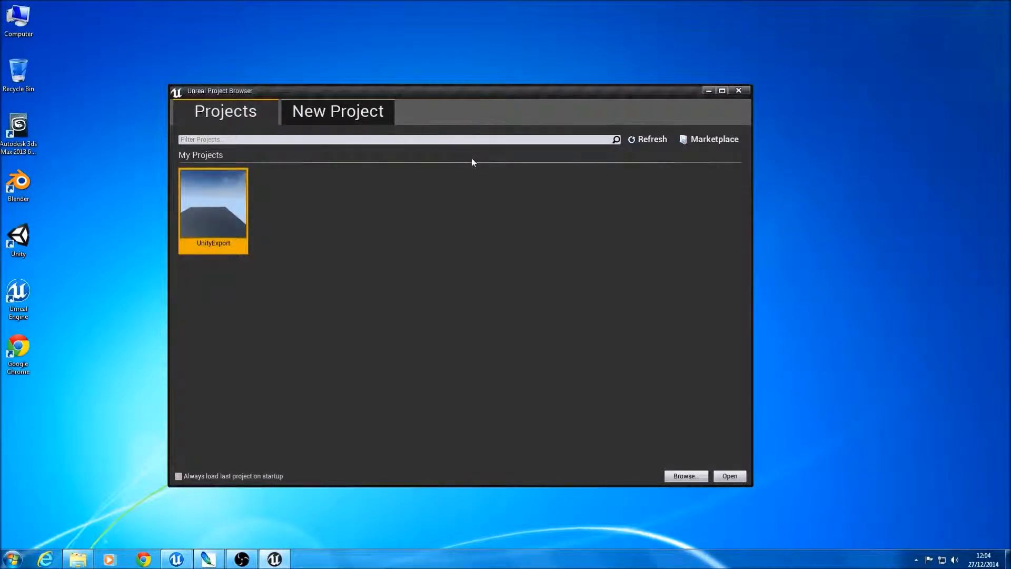
Step: Try to set up a new Blank Blueprint project named UnityExport, and return to the list of existing projects
{"action": "left_click", "coordinate": [342, 112]}
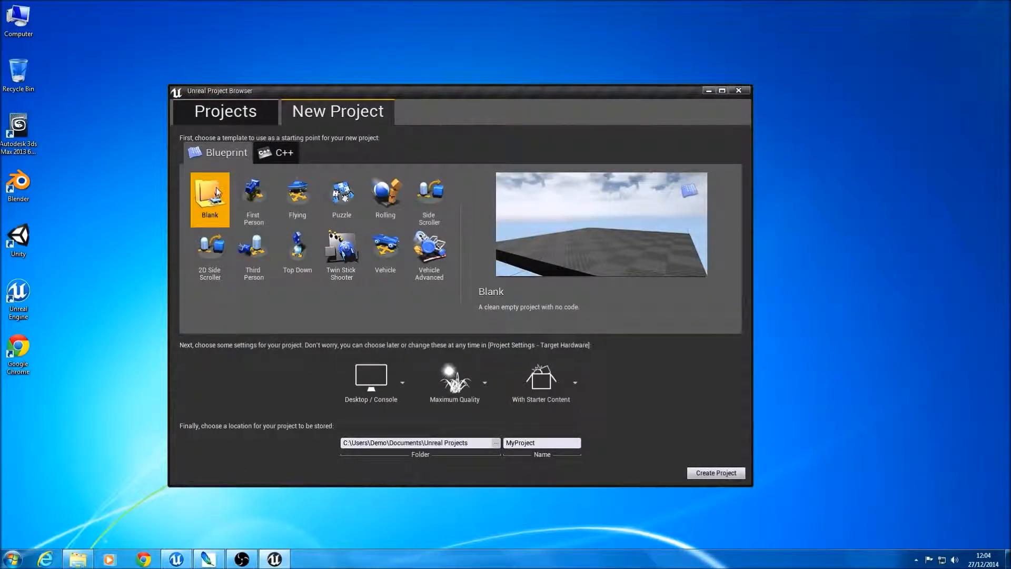
{"action": "left_click", "coordinate": [549, 444]}
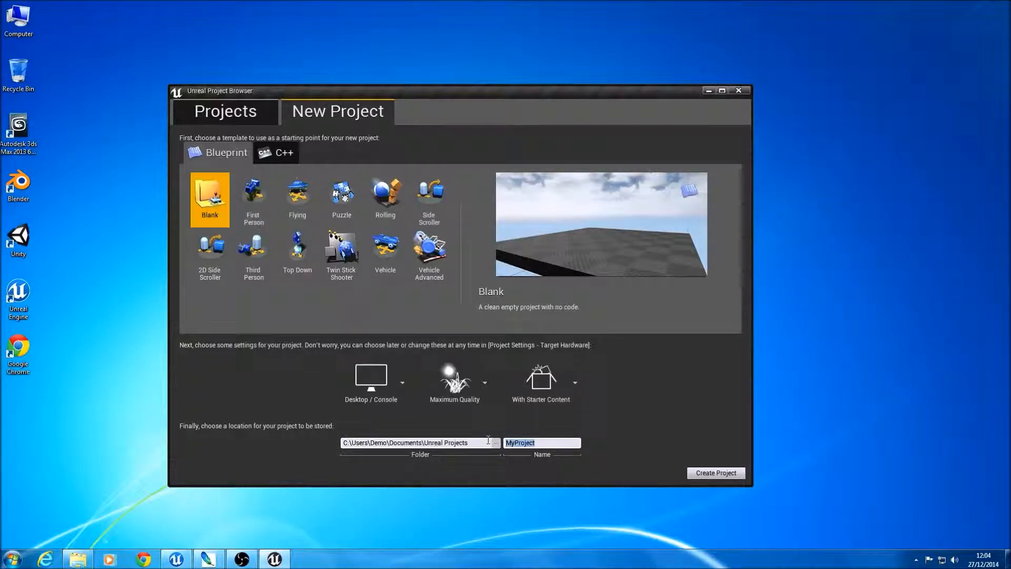
{"action": "type", "text": "UnityExport"}
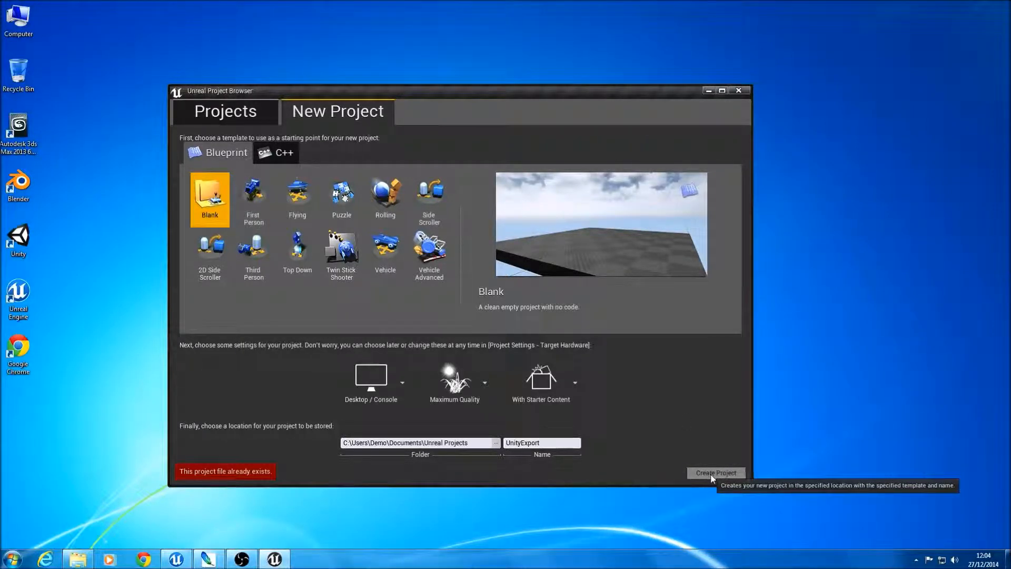
{"action": "left_click", "coordinate": [251, 107]}
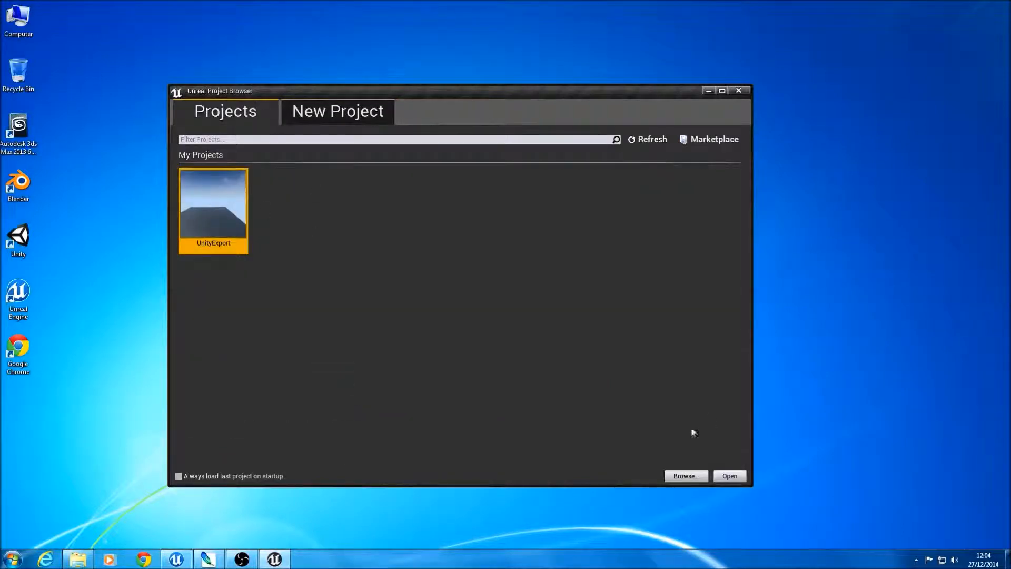
Step: Open the existing UnityExport project and look around its default level
{"action": "left_click", "coordinate": [729, 476]}
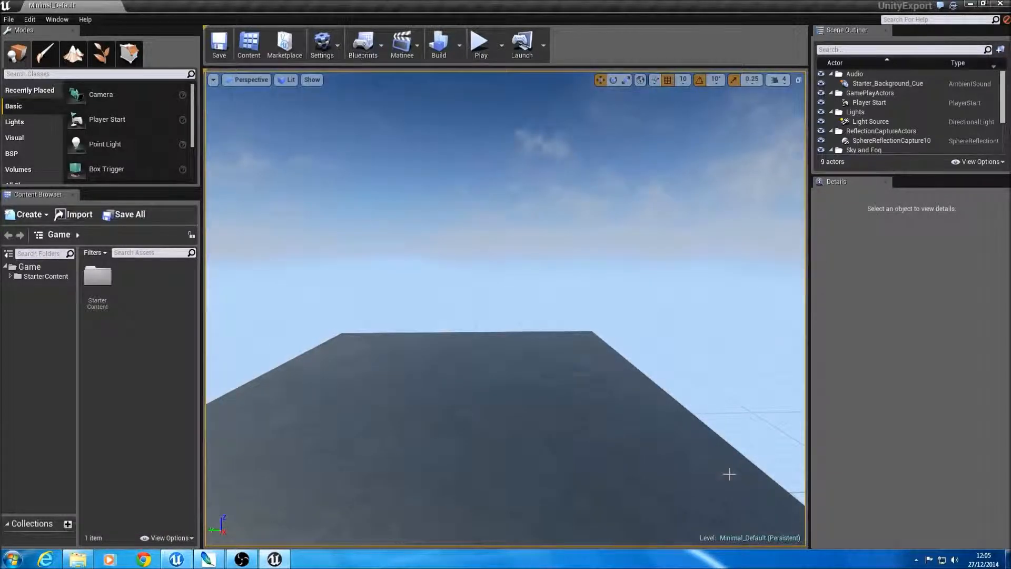
{"action": "left_click_drag", "start_coordinate": [729, 468], "coordinate": [722, 508]}
{"action": "right_click_drag", "start_coordinate": [722, 508], "coordinate": [702, 519]}
{"action": "right_click_drag", "start_coordinate": [659, 265], "coordinate": [659, 318]}
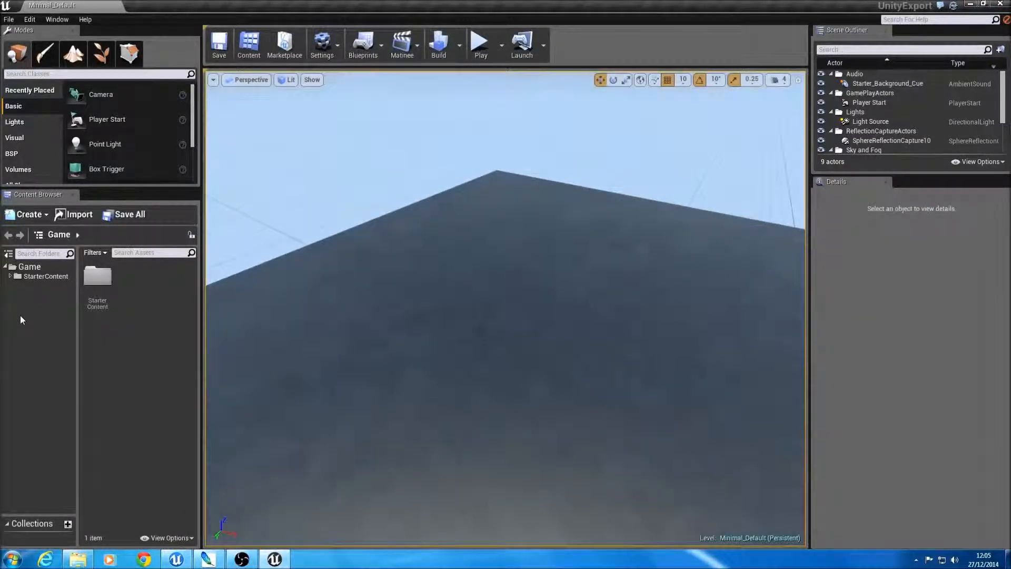
Step: Look through the Architecture and Props starter assets and create a folder named UnityAssets inside StarterContent
{"action": "left_click", "coordinate": [10, 276]}
{"action": "left_click", "coordinate": [40, 285]}
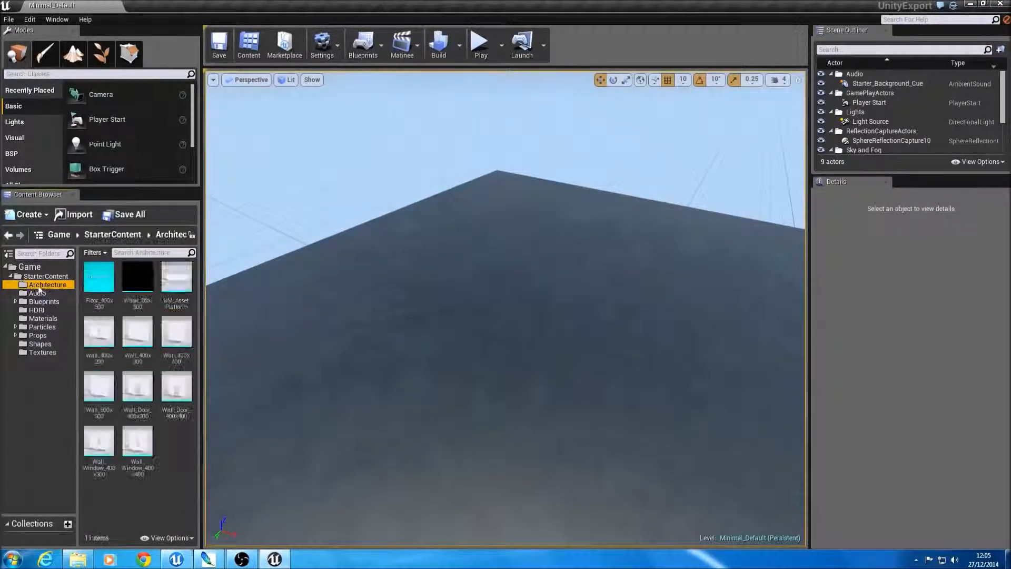
{"action": "left_click", "coordinate": [27, 336]}
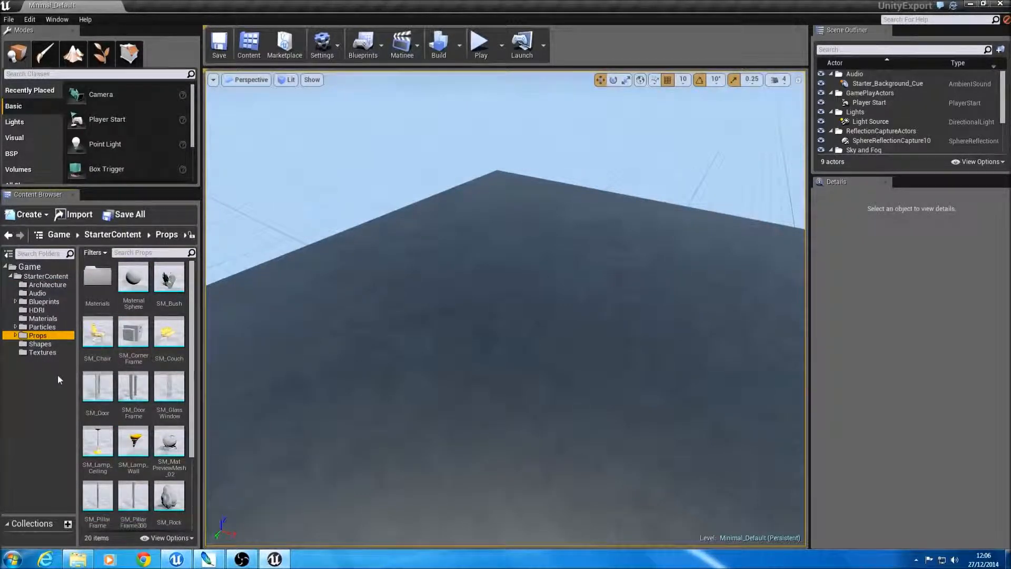
{"action": "left_click", "coordinate": [37, 277]}
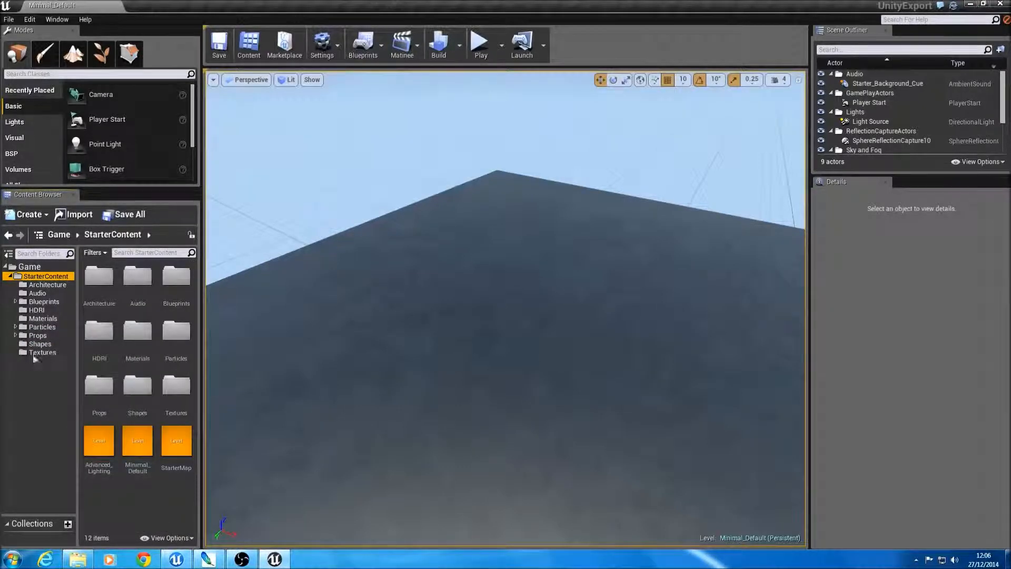
{"action": "right_click", "coordinate": [39, 276]}
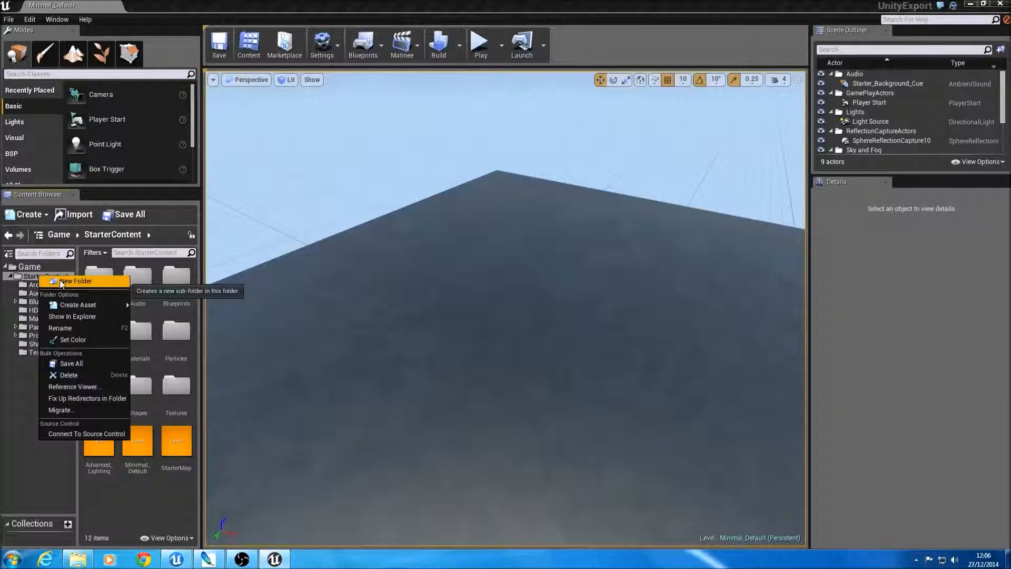
{"action": "left_click", "coordinate": [77, 281]}
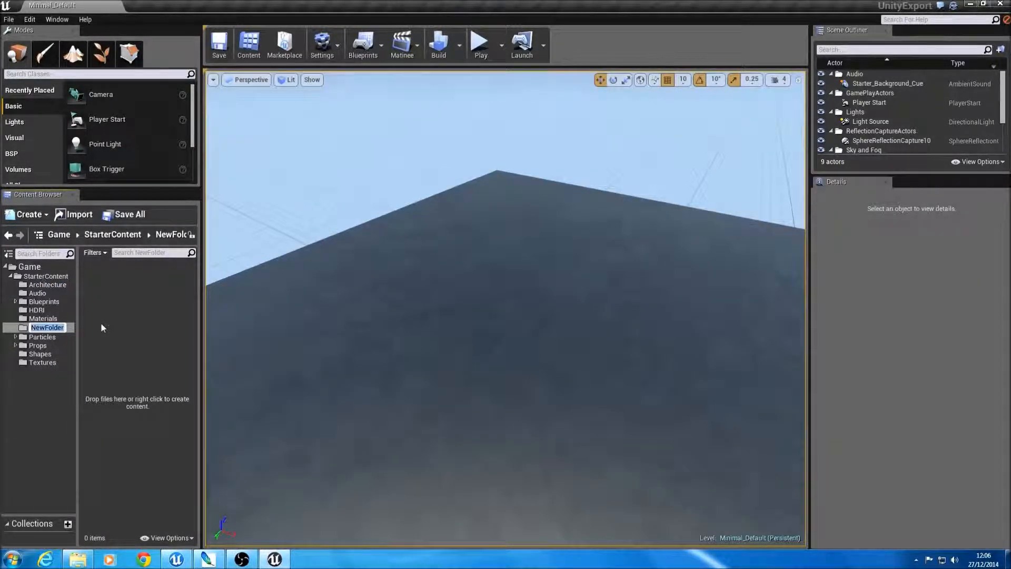
{"action": "type", "text": "UnityAssets"}
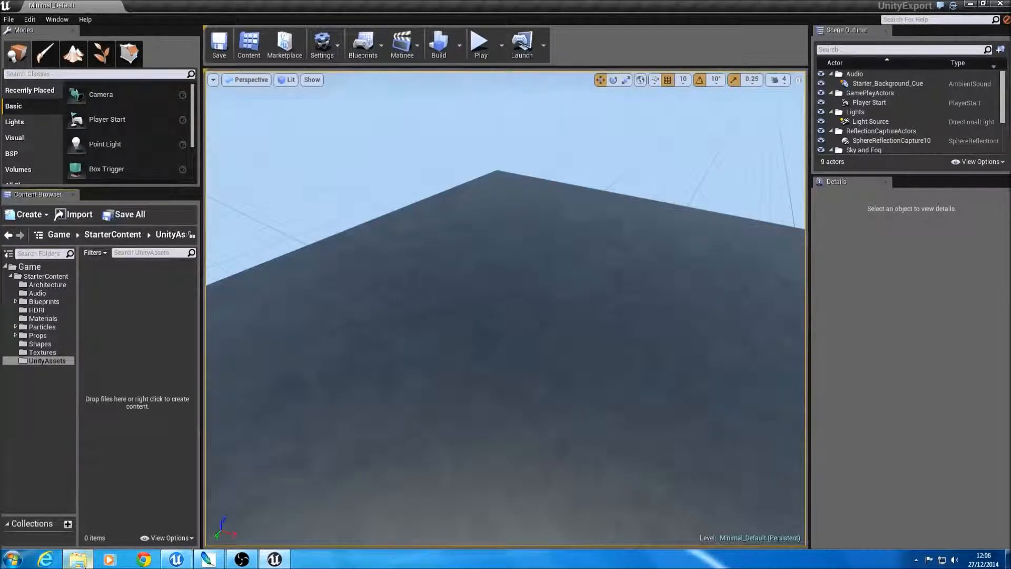
Step: Try to bring prop_retroTelevision directly from RobotLab's Assets/Models folder in Windows Explorer into the UnityAssets folder
{"action": "left_click", "coordinate": [81, 558]}
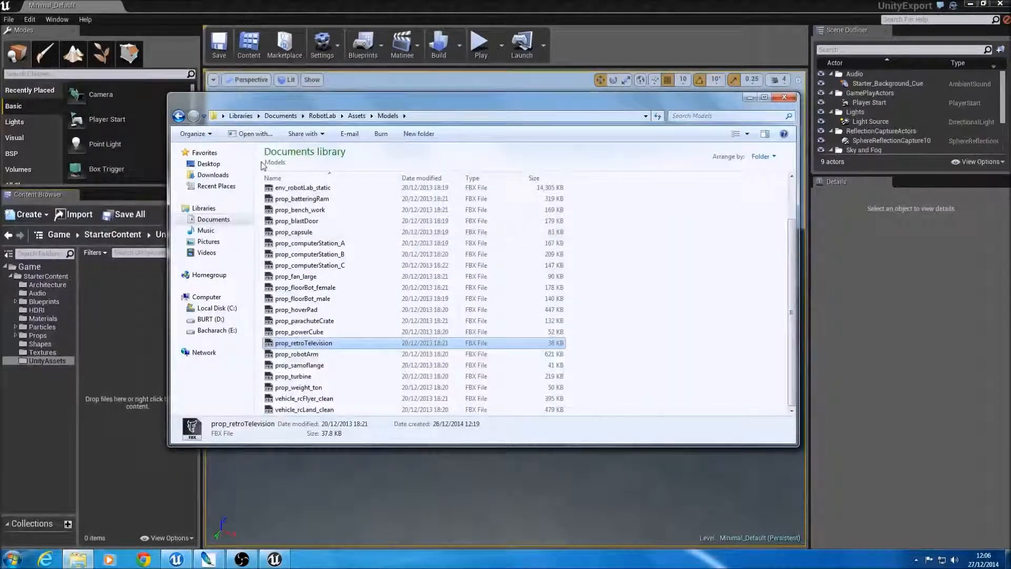
{"action": "left_click", "coordinate": [316, 116]}
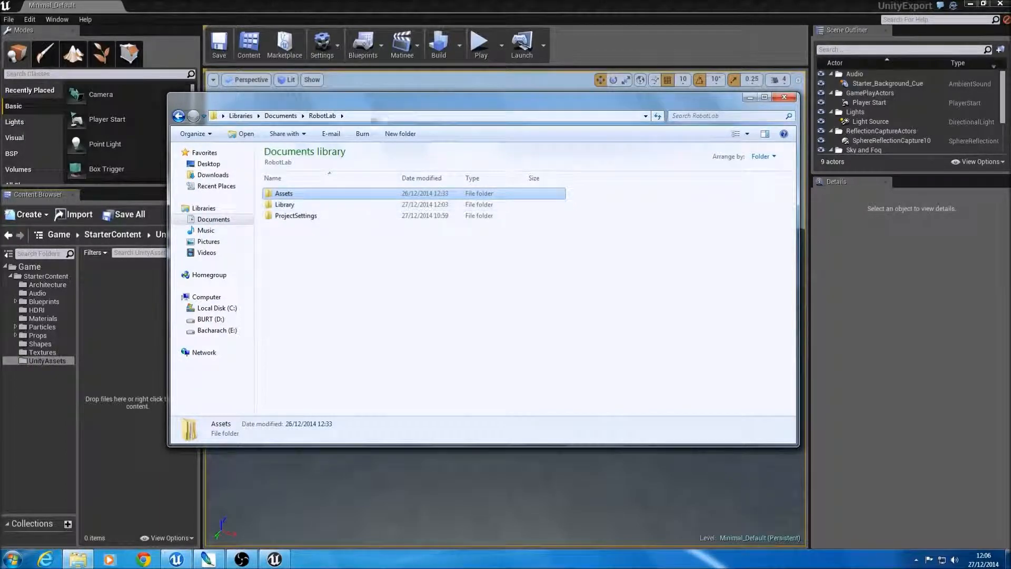
{"action": "double_click", "coordinate": [297, 195]}
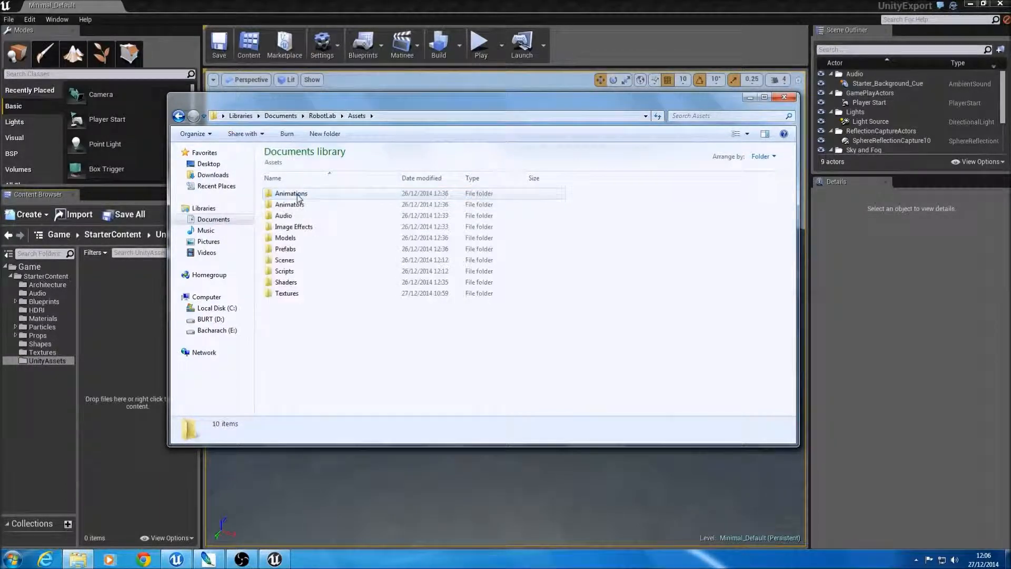
{"action": "double_click", "coordinate": [301, 238]}
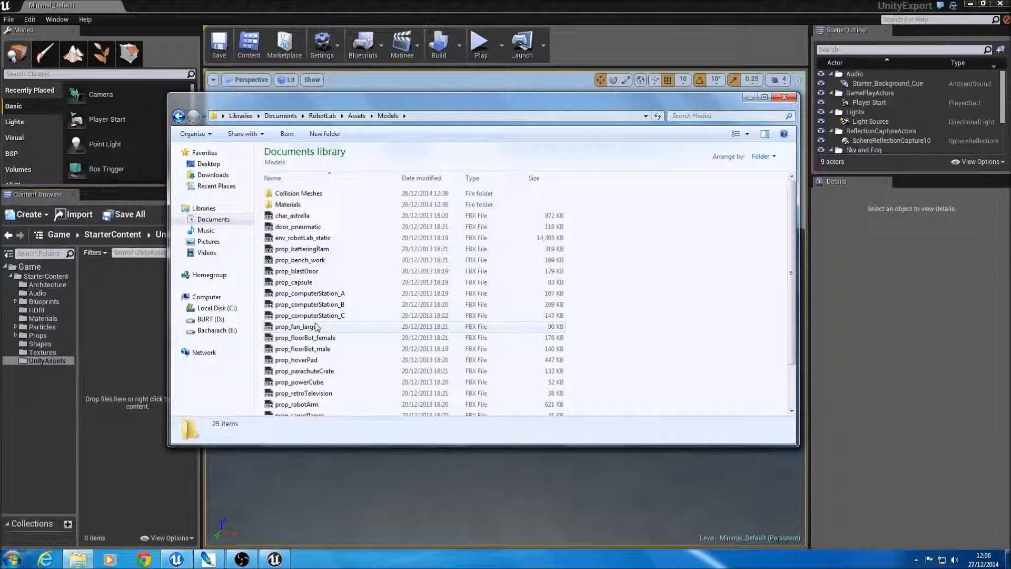
{"action": "scroll", "coordinate": [316, 326], "scroll_direction": "down", "scroll_amount": 2}
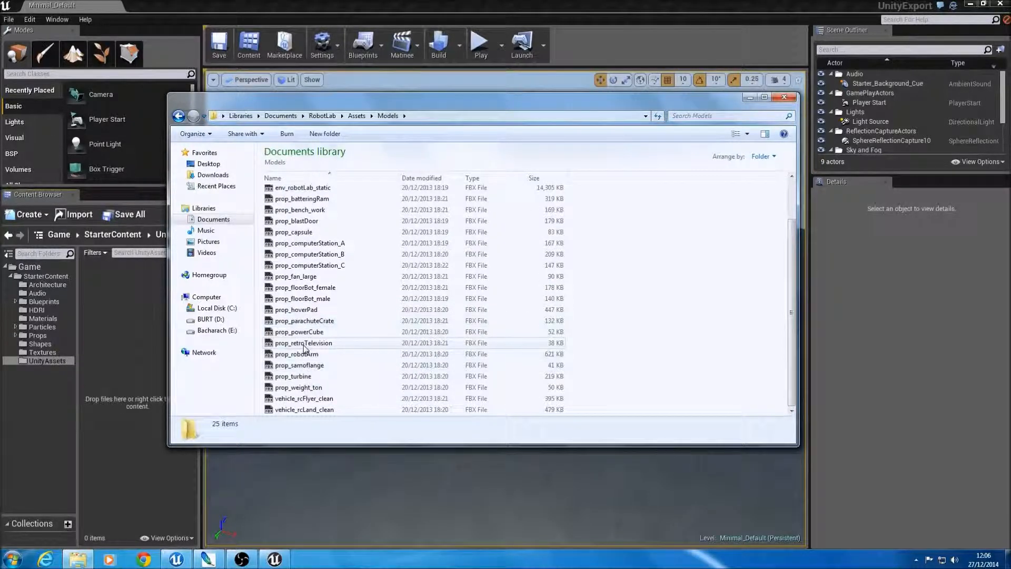
{"action": "left_click", "coordinate": [304, 343]}
{"action": "left_click_drag", "start_coordinate": [311, 345], "coordinate": [111, 300]}
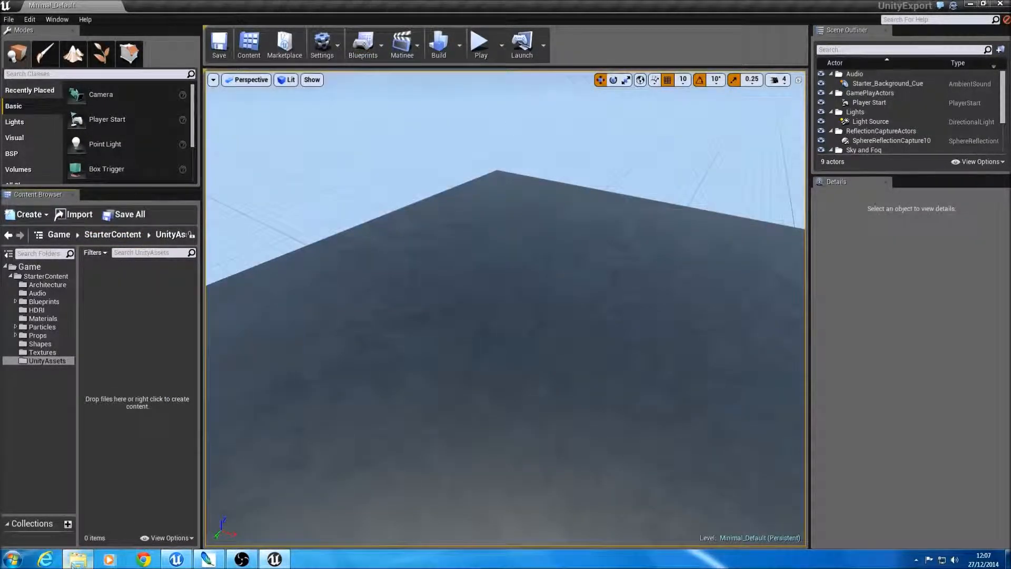
{"action": "left_click", "coordinate": [77, 559]}
{"action": "left_click_drag", "start_coordinate": [303, 343], "coordinate": [126, 335]}
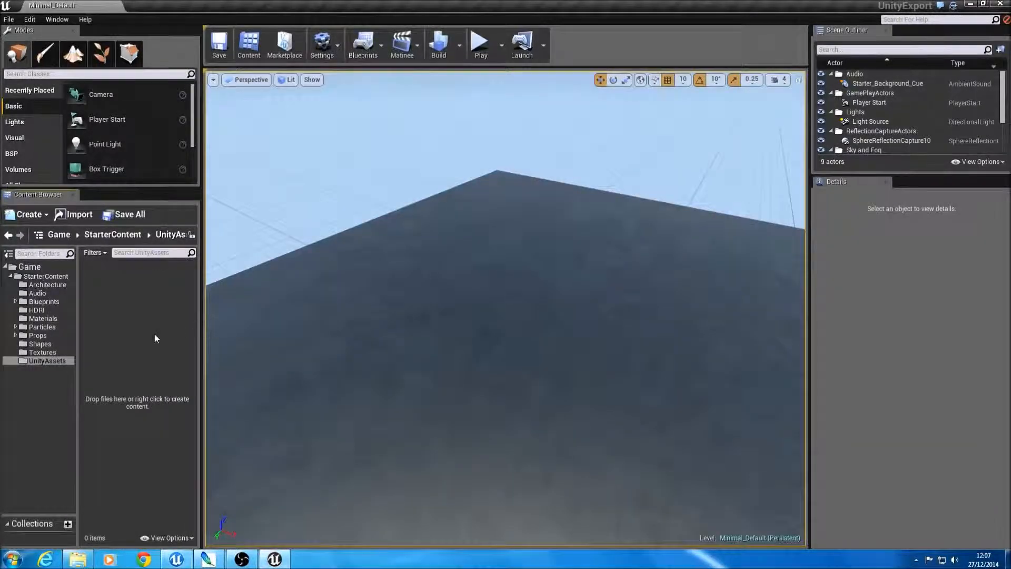
Step: Start an asset import into the UnityAssets folder and browse to Documents, RobotLab, Assets, Models
{"action": "left_click", "coordinate": [53, 360]}
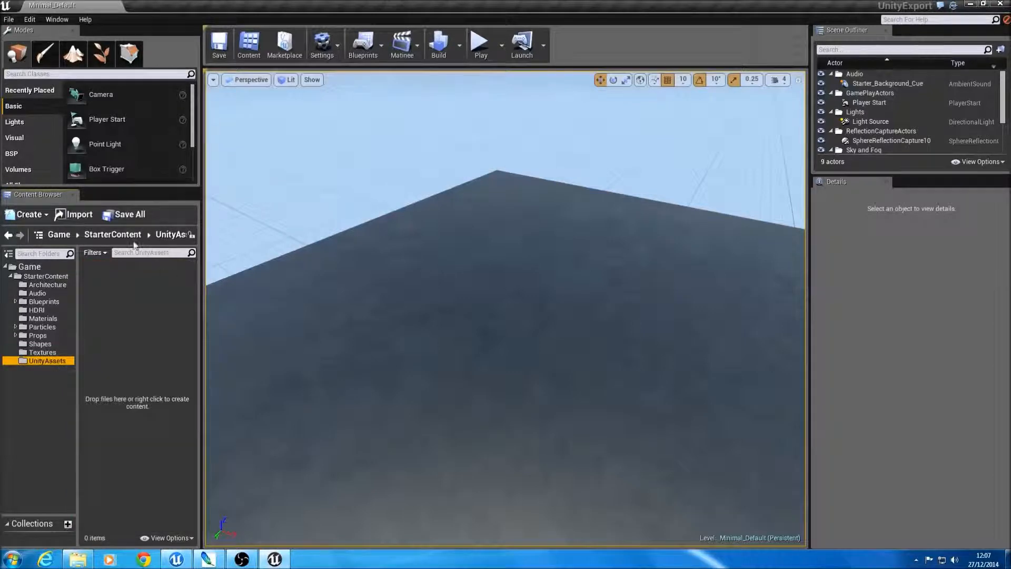
{"action": "left_click", "coordinate": [81, 217]}
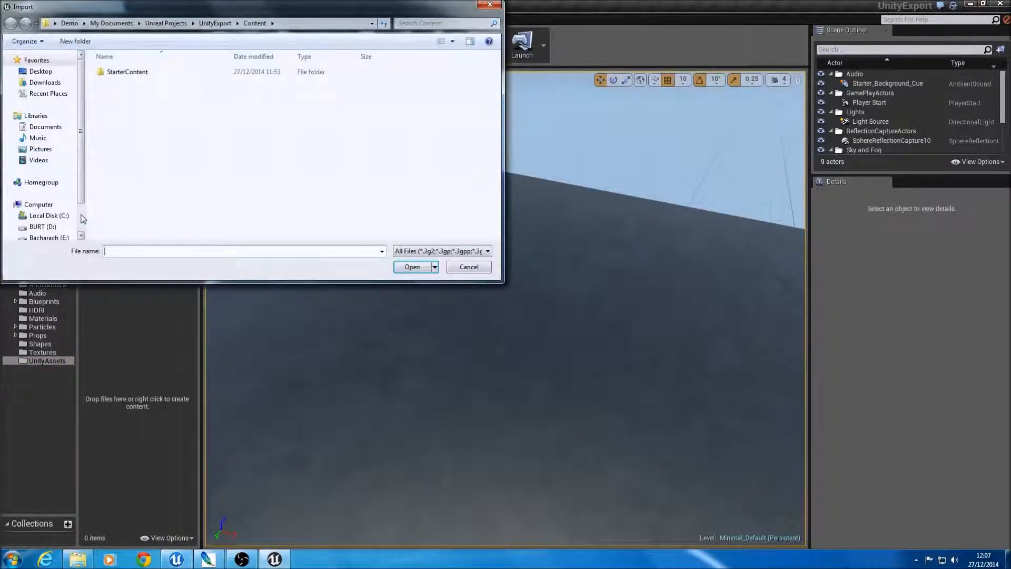
{"action": "double_click", "coordinate": [128, 72]}
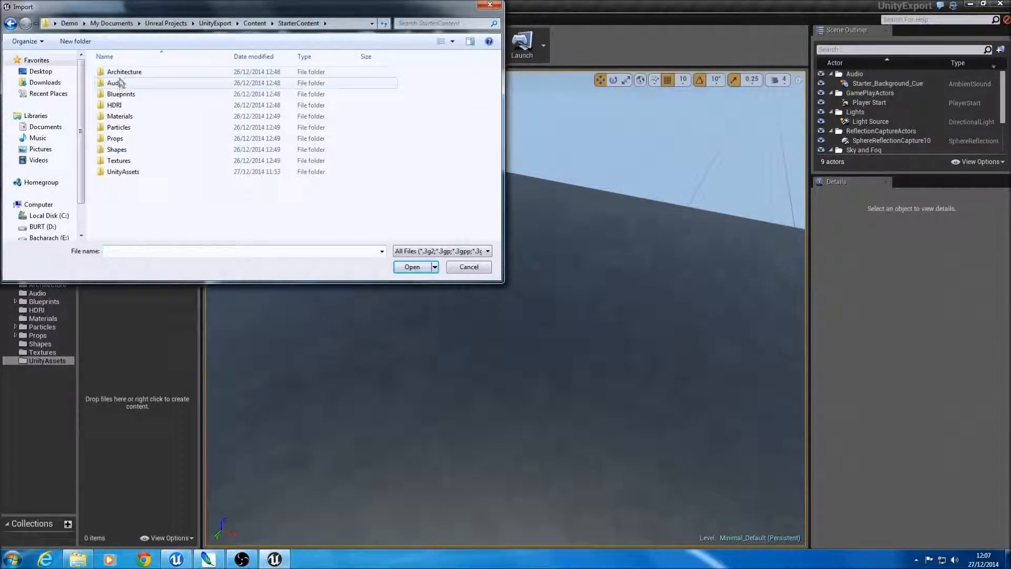
{"action": "left_click", "coordinate": [47, 128]}
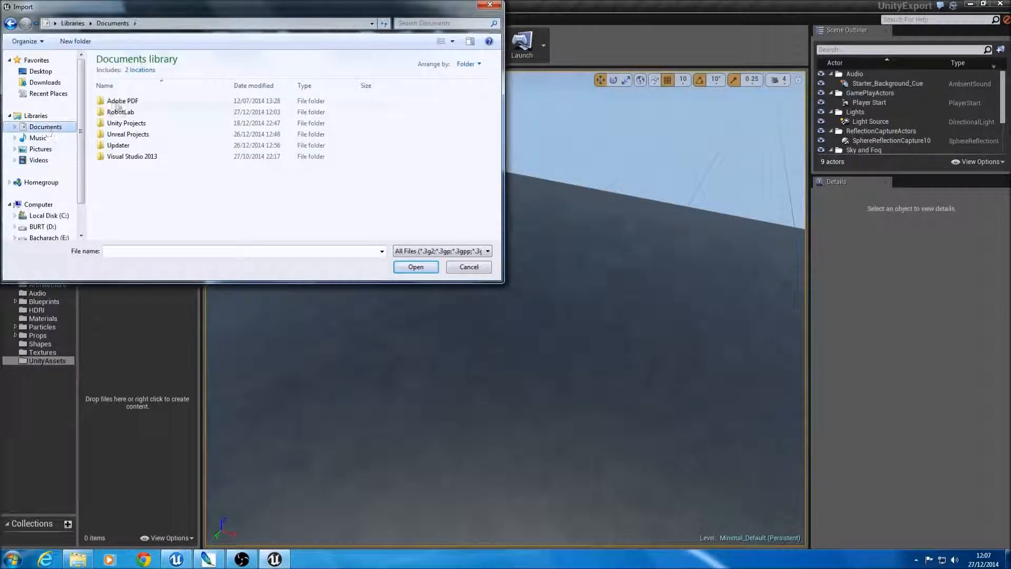
{"action": "double_click", "coordinate": [136, 124]}
{"action": "key", "text": "BackSpace"}
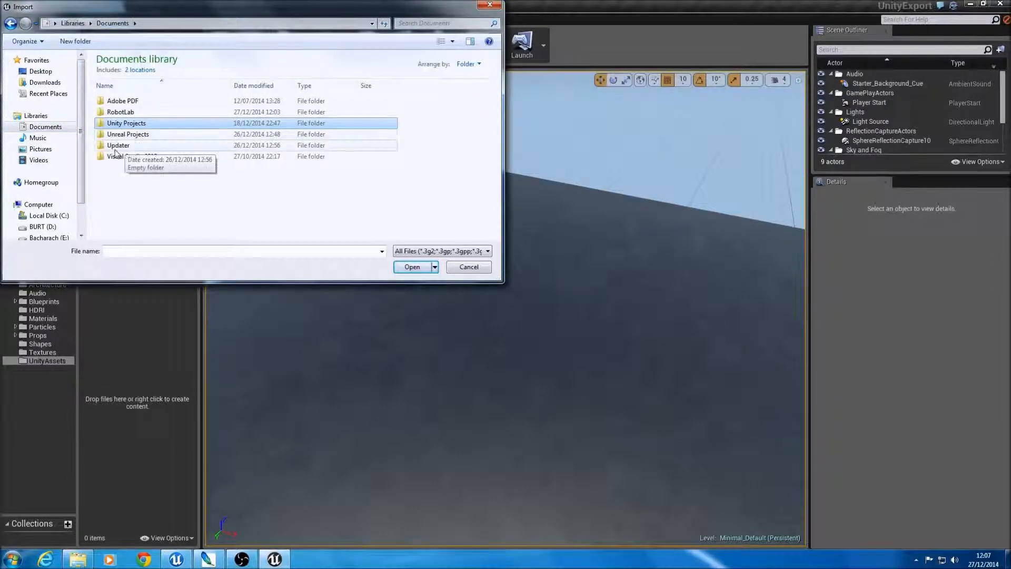
{"action": "double_click", "coordinate": [126, 112]}
{"action": "double_click", "coordinate": [117, 102]}
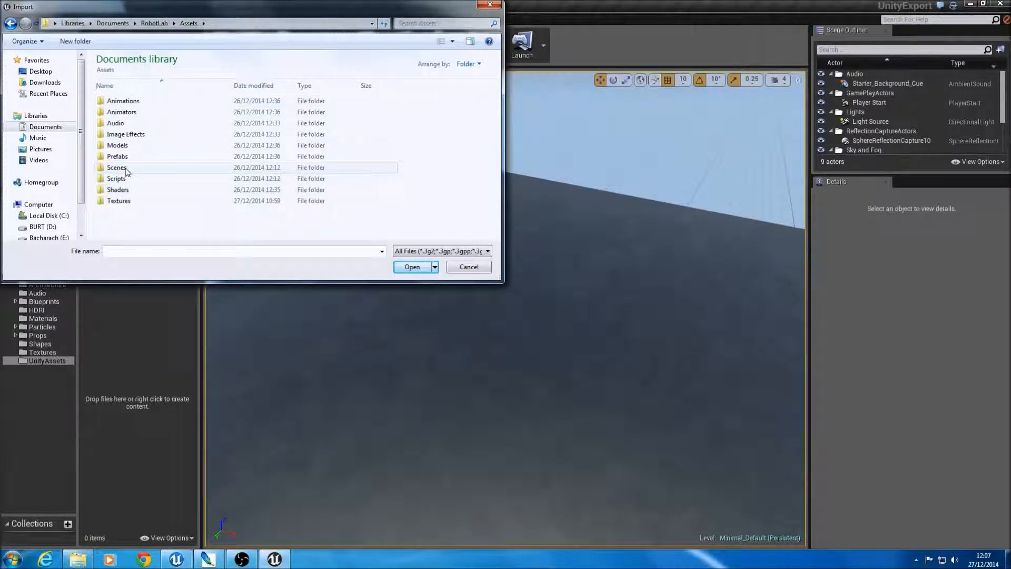
{"action": "double_click", "coordinate": [119, 145]}
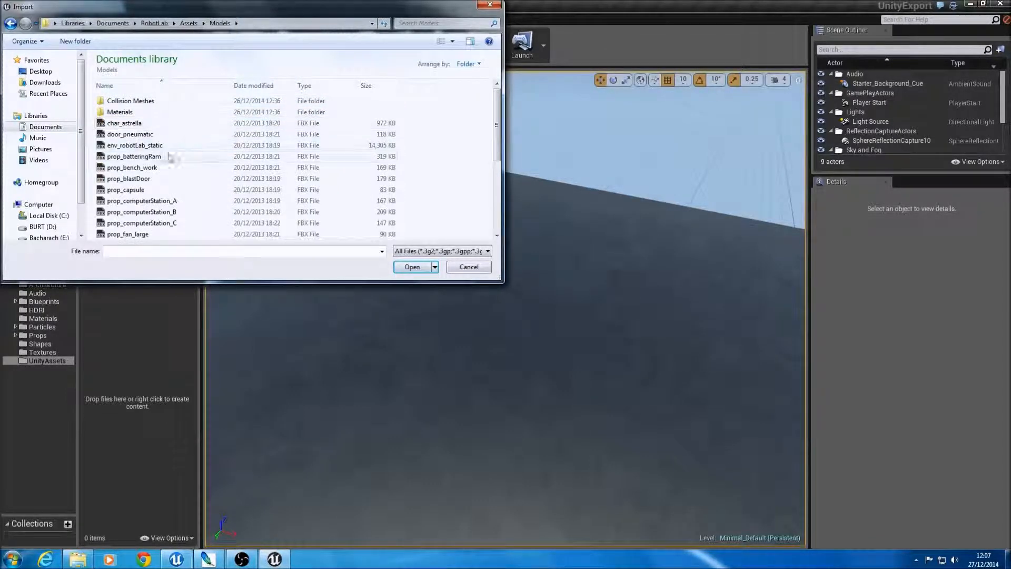
Step: Import the prop_retroTelevision FBX model with the default import options and select its entry in the FBX import log
{"action": "scroll", "coordinate": [130, 207], "scroll_direction": "down", "scroll_amount": 3}
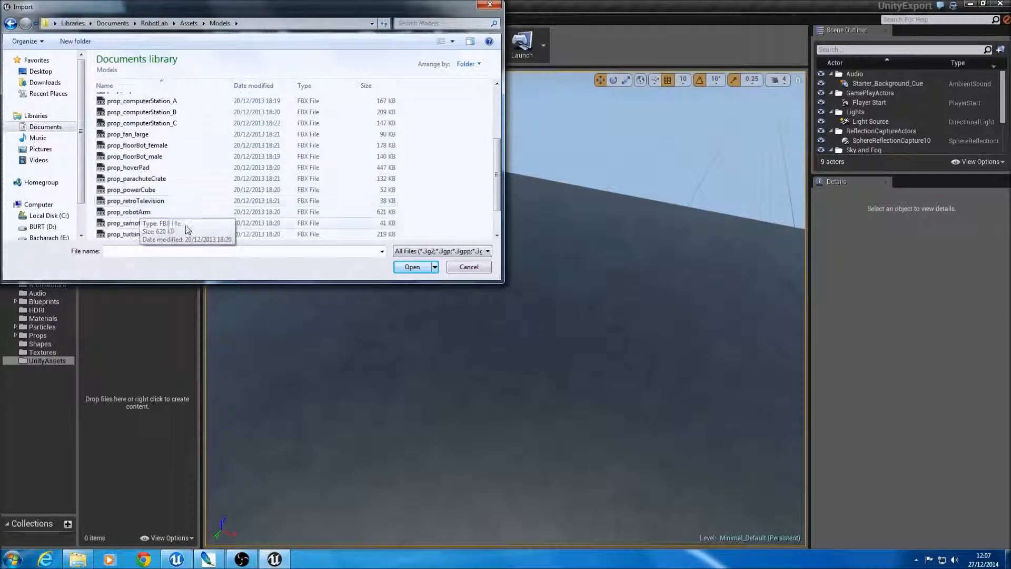
{"action": "left_click", "coordinate": [145, 201]}
{"action": "left_click", "coordinate": [409, 267]}
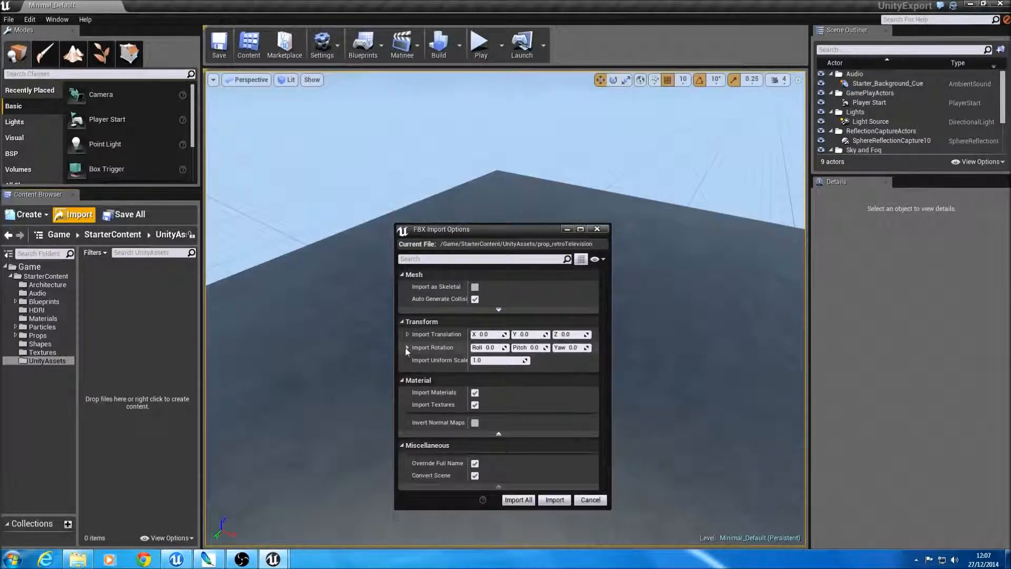
{"action": "left_click", "coordinate": [515, 500]}
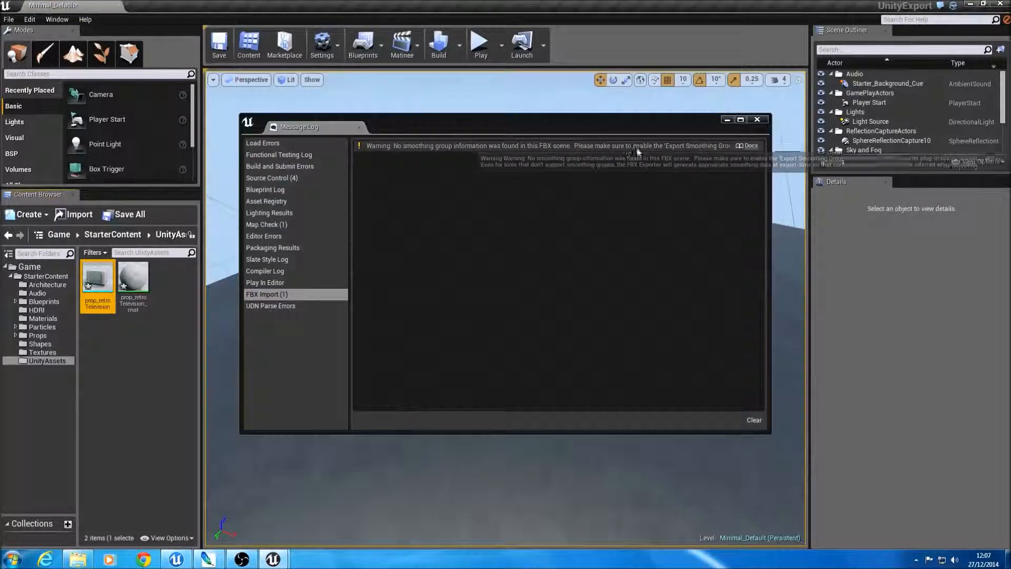
{"action": "left_click", "coordinate": [677, 147]}
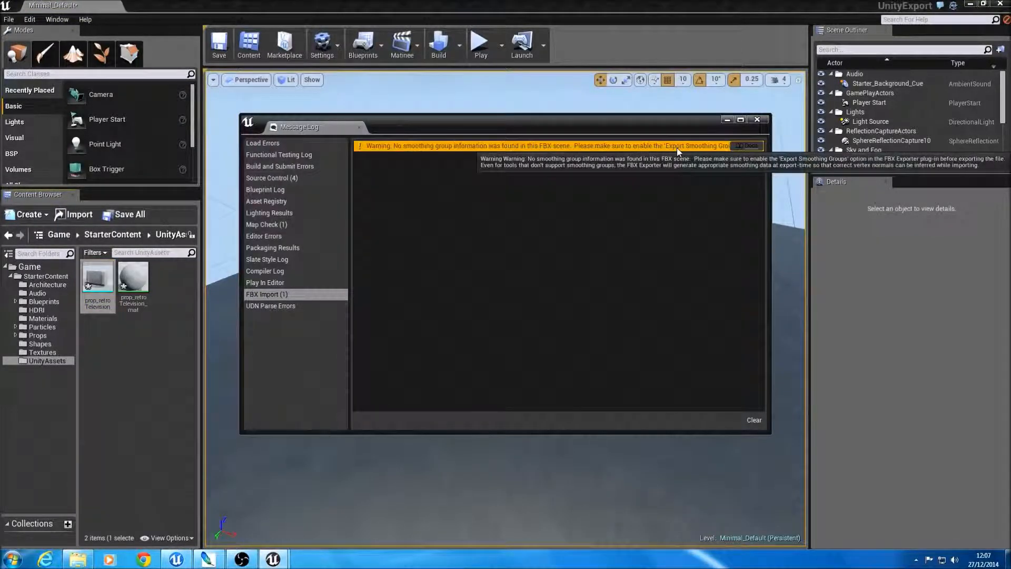
Step: Close the message log and create a folder named Textures inside UnityAssets
{"action": "left_click", "coordinate": [757, 120]}
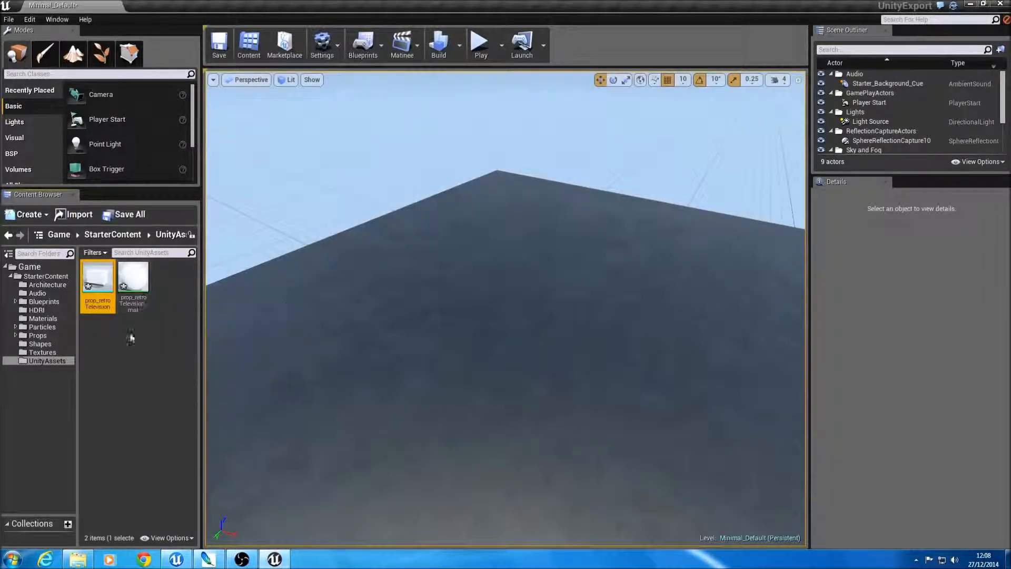
{"action": "right_click", "coordinate": [37, 361]}
{"action": "left_click", "coordinate": [75, 366]}
{"action": "type", "text": "Textures"}
{"action": "key", "text": "Return"}
{"action": "left_click", "coordinate": [44, 360]}
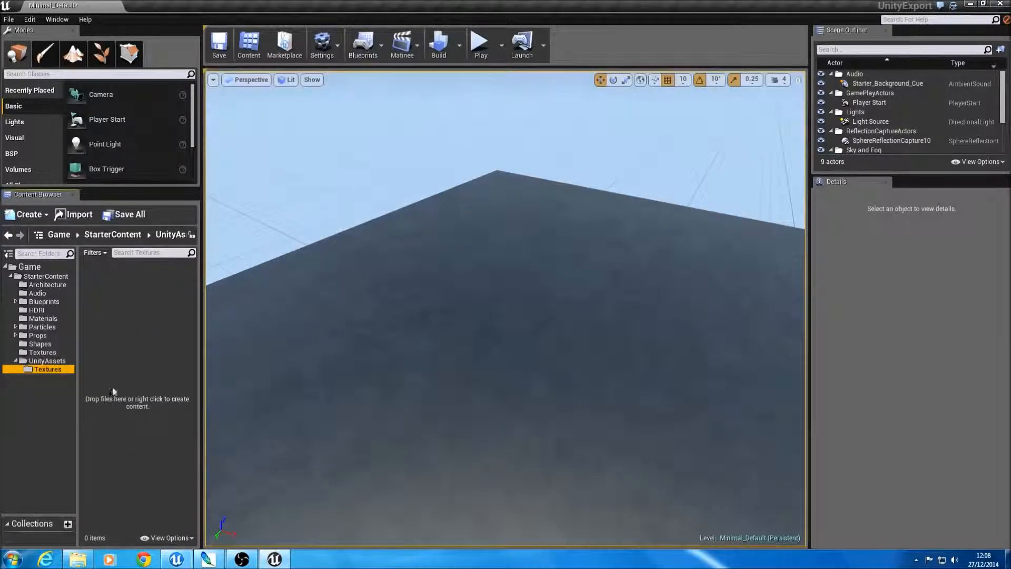
Step: Browse Windows Explorer to RobotLab's Assets/Textures folder and locate the prop_retroTelevision texture files
{"action": "left_click", "coordinate": [77, 559]}
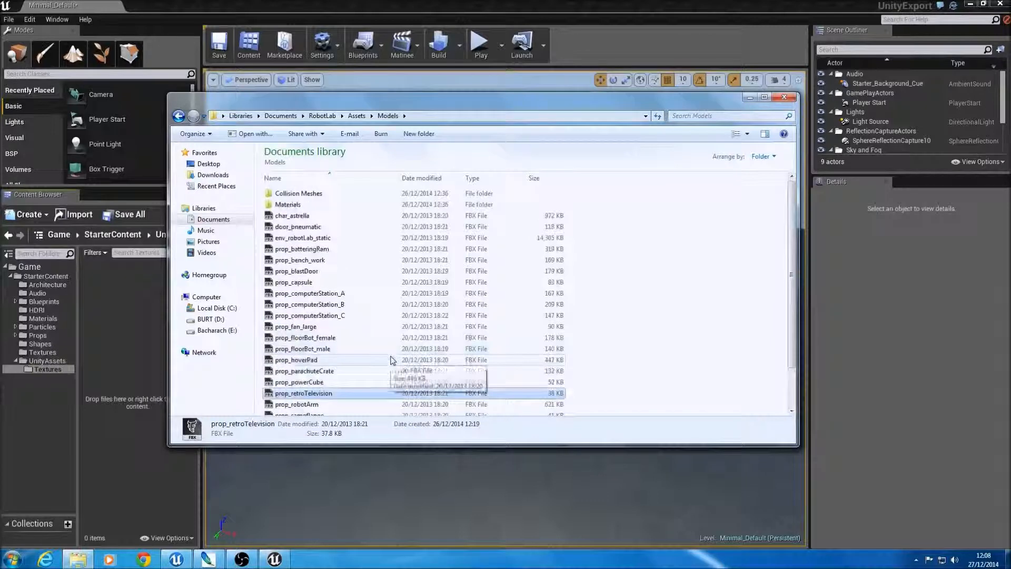
{"action": "left_click", "coordinate": [285, 204]}
{"action": "left_click", "coordinate": [286, 204]}
{"action": "left_click", "coordinate": [356, 115]}
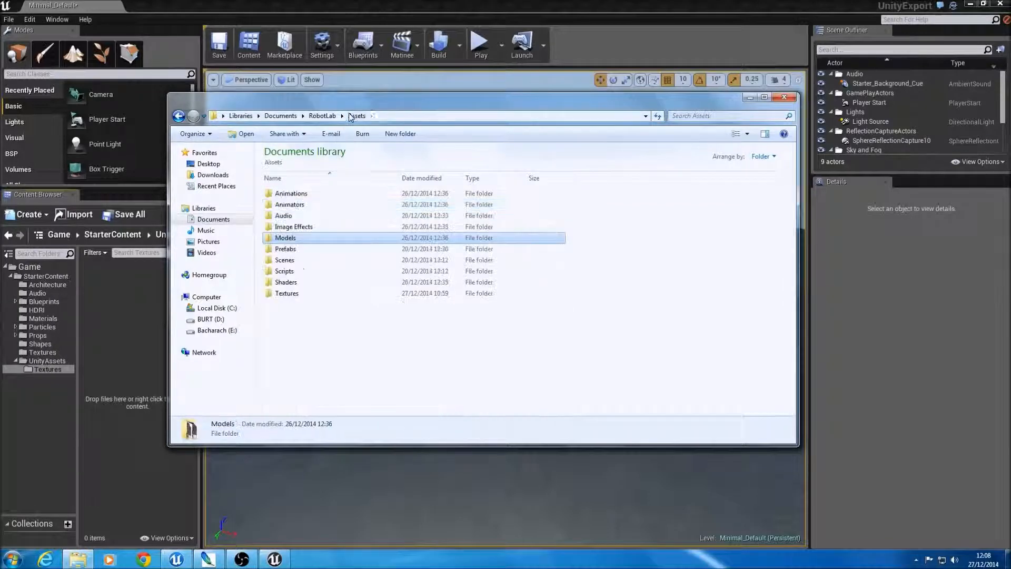
{"action": "double_click", "coordinate": [308, 293]}
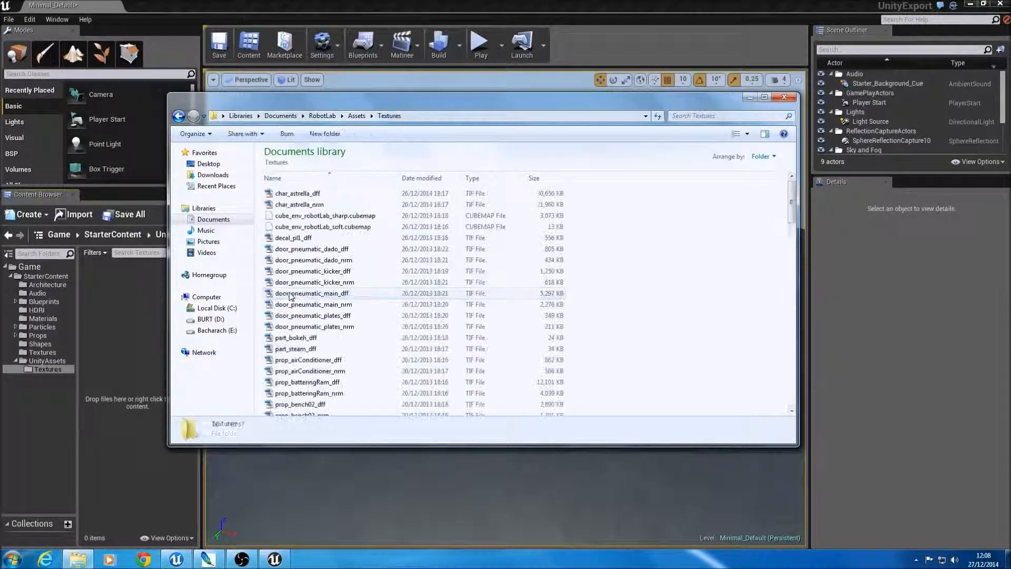
{"action": "scroll", "coordinate": [317, 272], "scroll_direction": "down", "scroll_amount": 6}
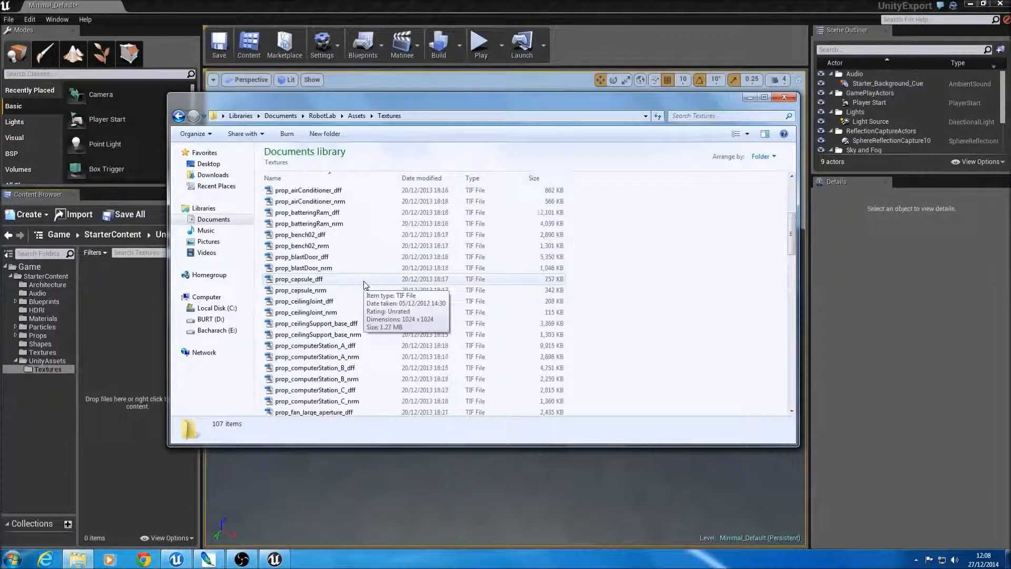
{"action": "scroll", "coordinate": [363, 285], "scroll_direction": "up", "scroll_amount": 6}
{"action": "scroll", "coordinate": [364, 284], "scroll_direction": "down", "scroll_amount": 10}
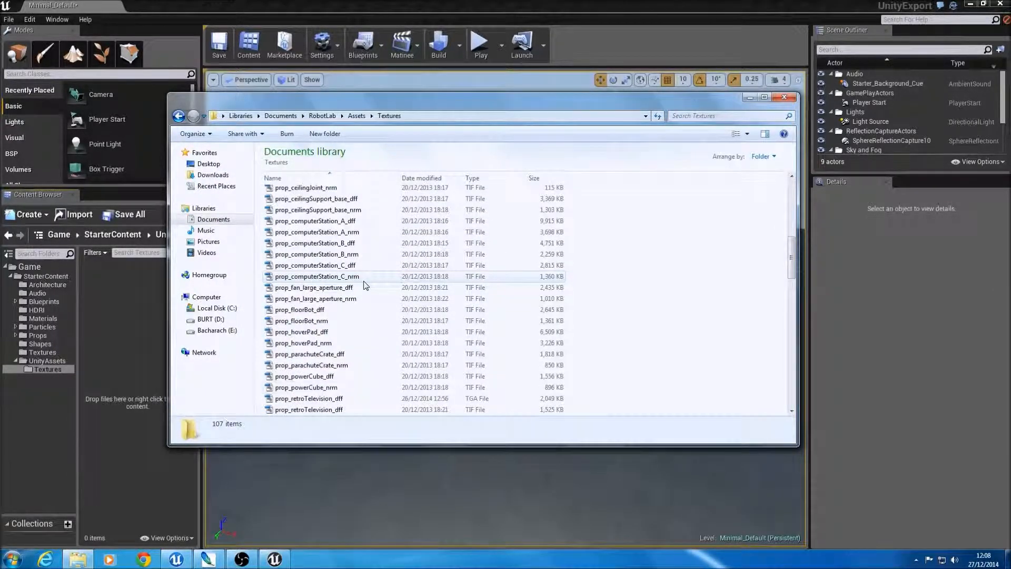
Step: Examine the file types of the prop_retroTelevision and prop_powerCube diffuse and normal textures, and bring up Photoshop behind Windows Explorer
{"action": "left_click", "coordinate": [324, 399]}
{"action": "scroll", "coordinate": [327, 403], "scroll_direction": "down", "scroll_amount": 1}
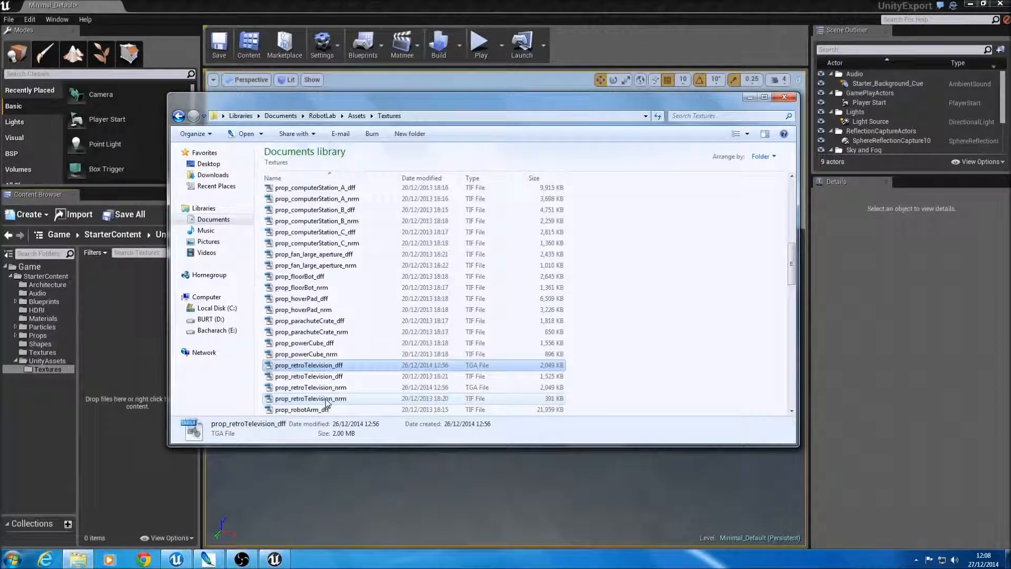
{"action": "left_click", "coordinate": [322, 388]}
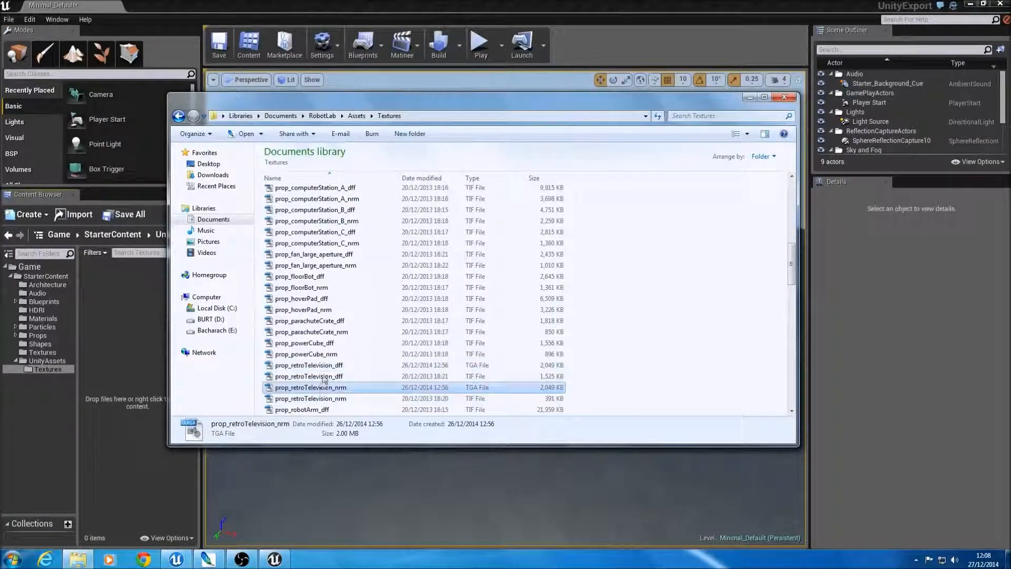
{"action": "left_click", "coordinate": [322, 376]}
{"action": "left_click", "coordinate": [321, 355]}
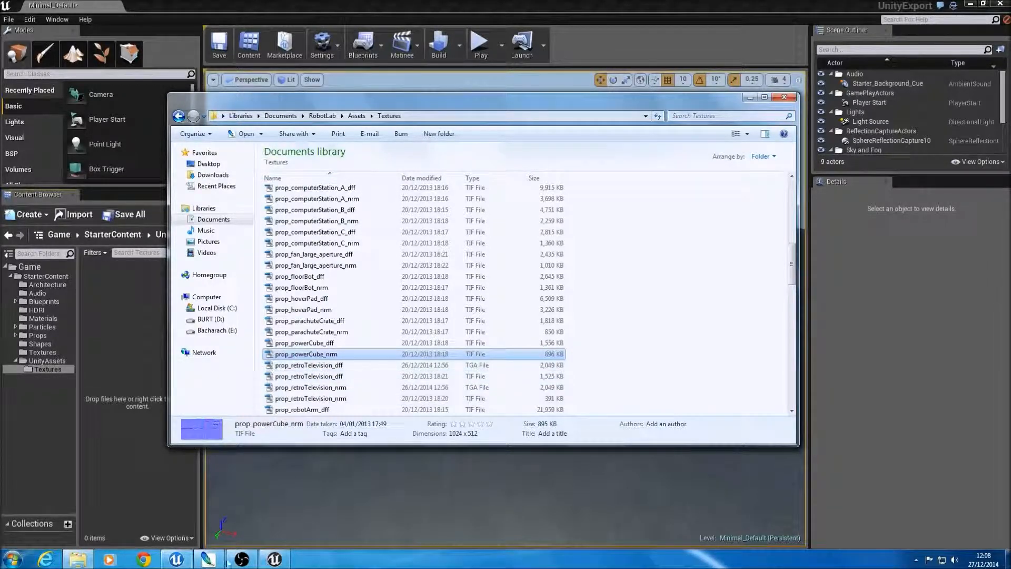
{"action": "left_click", "coordinate": [211, 560]}
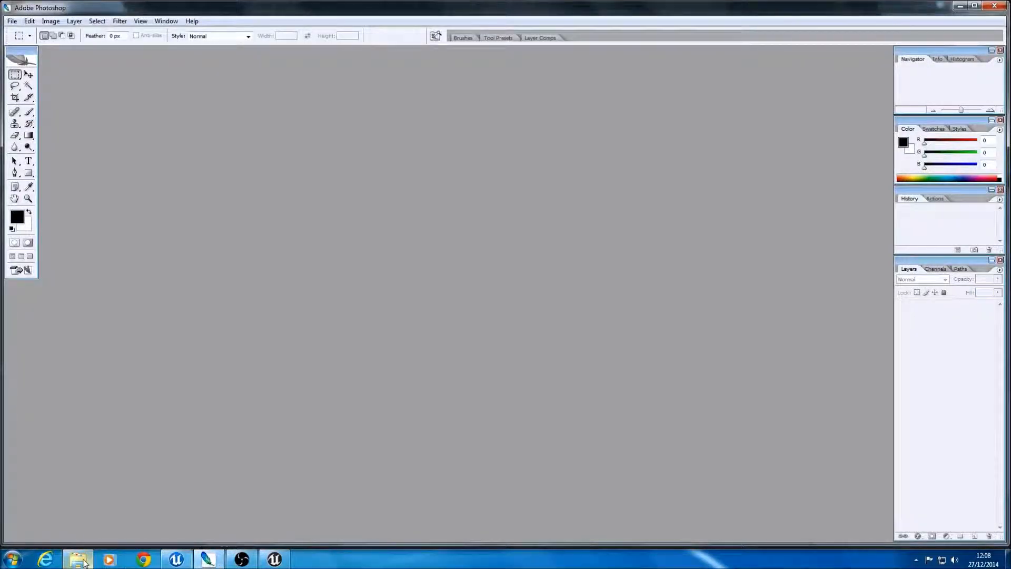
{"action": "left_click", "coordinate": [80, 560]}
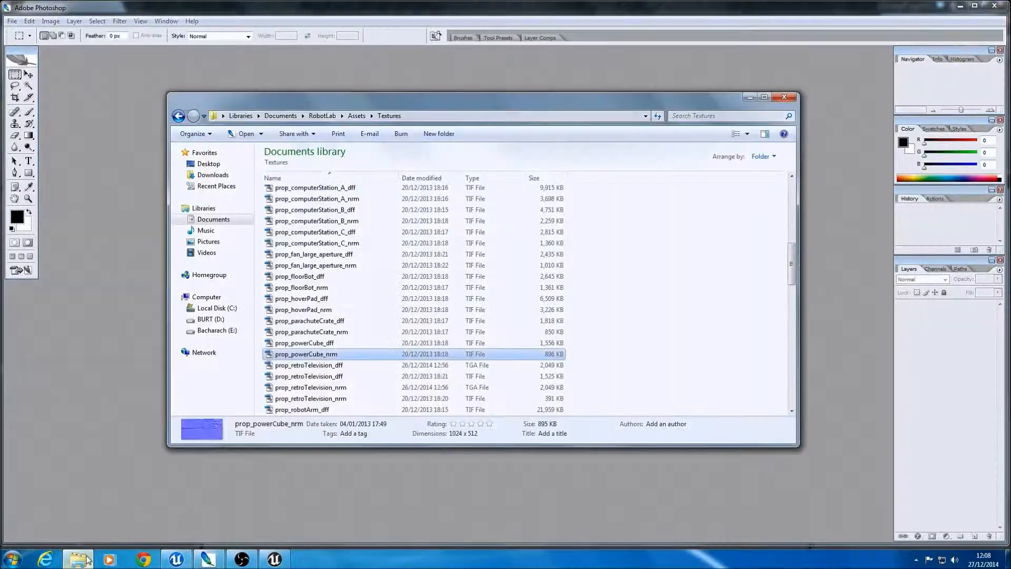
{"action": "left_click", "coordinate": [331, 344]}
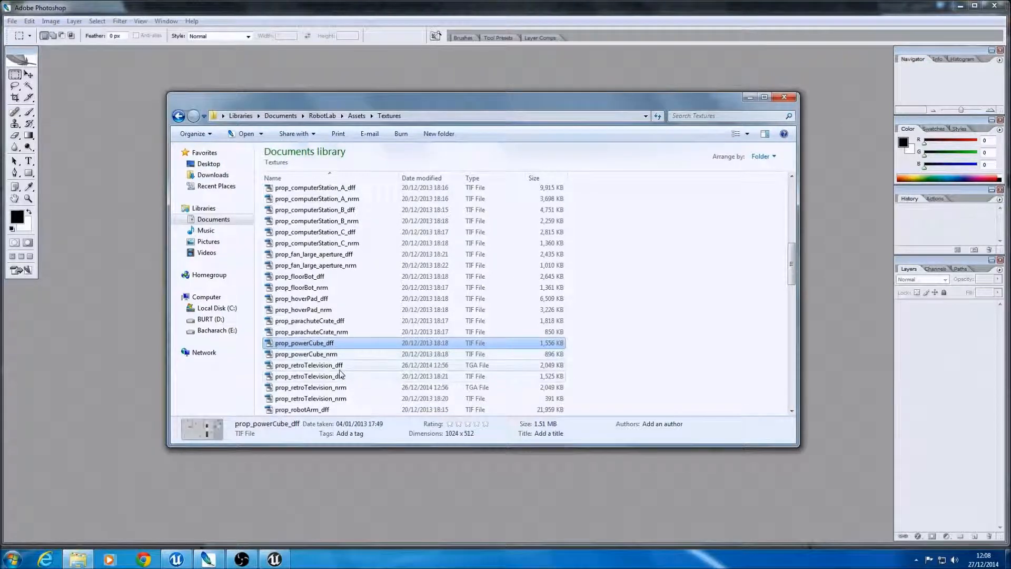
{"action": "left_click", "coordinate": [322, 367]}
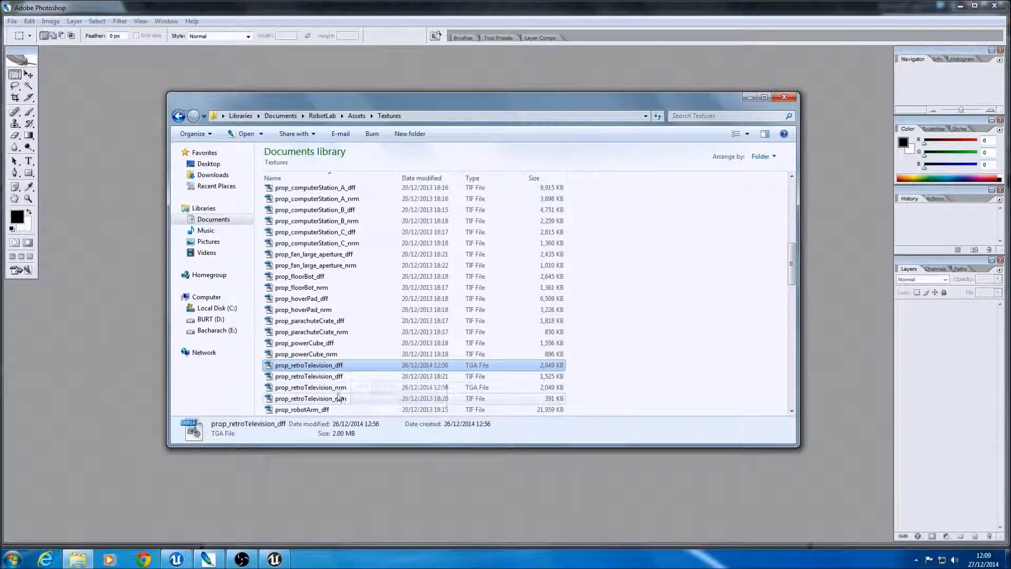
{"action": "left_click", "coordinate": [329, 388]}
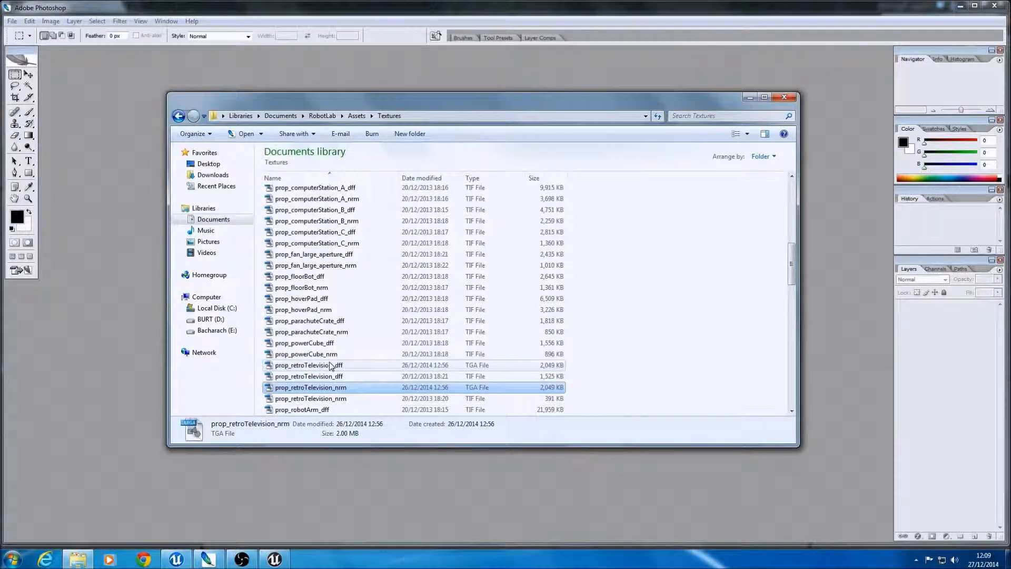
Step: Open the TIF versions of prop_retroTelevision_dff and prop_retroTelevision_nrm in Photoshop
{"action": "left_click", "coordinate": [329, 376]}
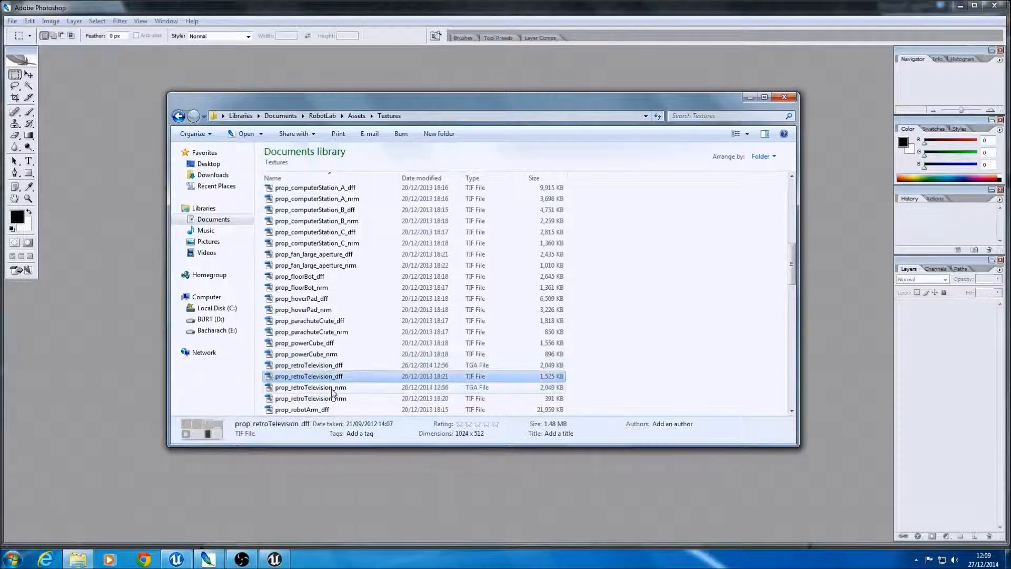
{"action": "left_click", "coordinate": [335, 399], "text": "ctrl"}
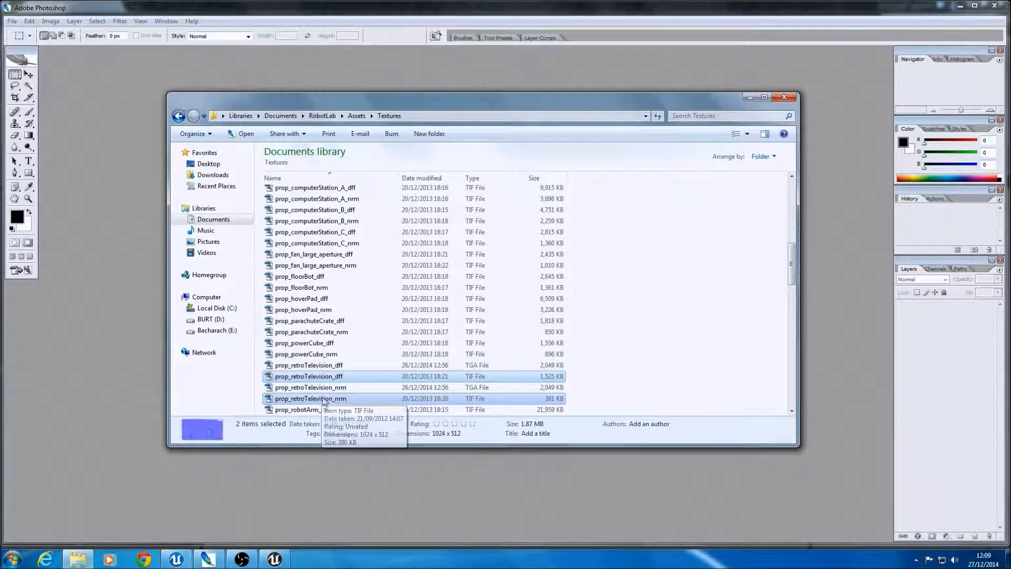
{"action": "key", "text": "Return"}
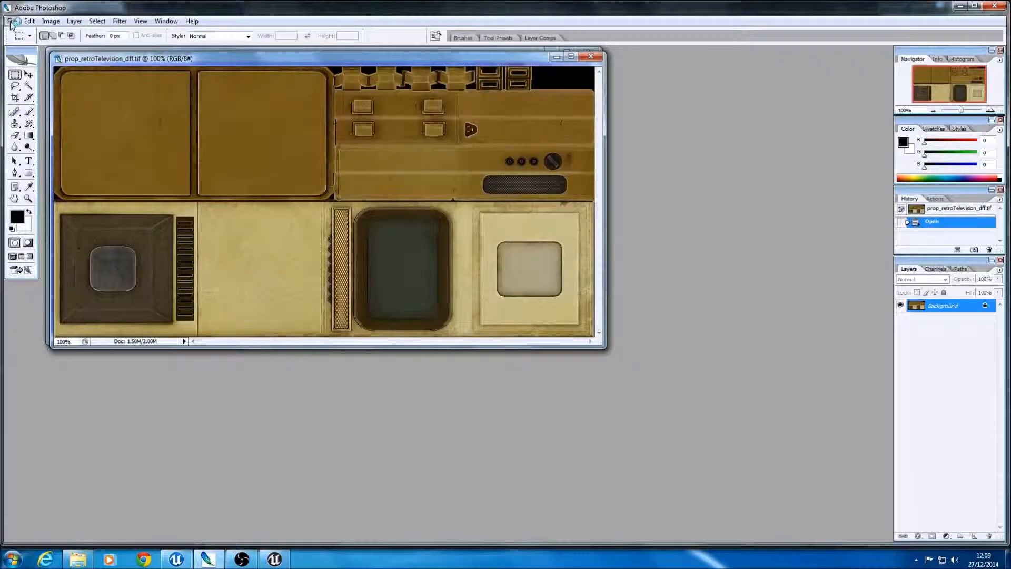
Step: Save prop_retroTelevision_dff in Targa format in the Textures folder, overwriting the existing TGA, and minimise Photoshop
{"action": "left_click", "coordinate": [11, 22]}
{"action": "left_click", "coordinate": [53, 138]}
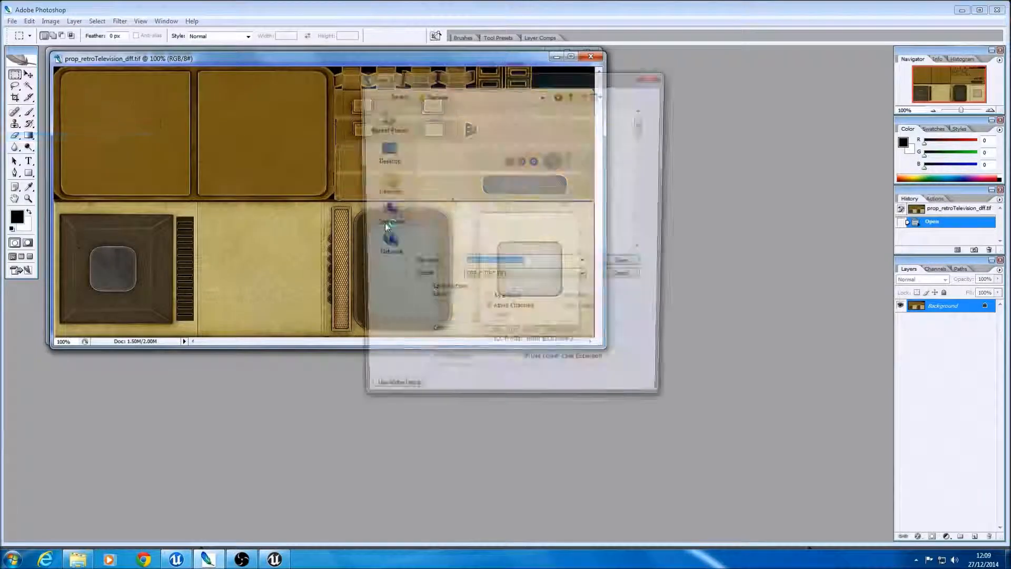
{"action": "left_click", "coordinate": [535, 279]}
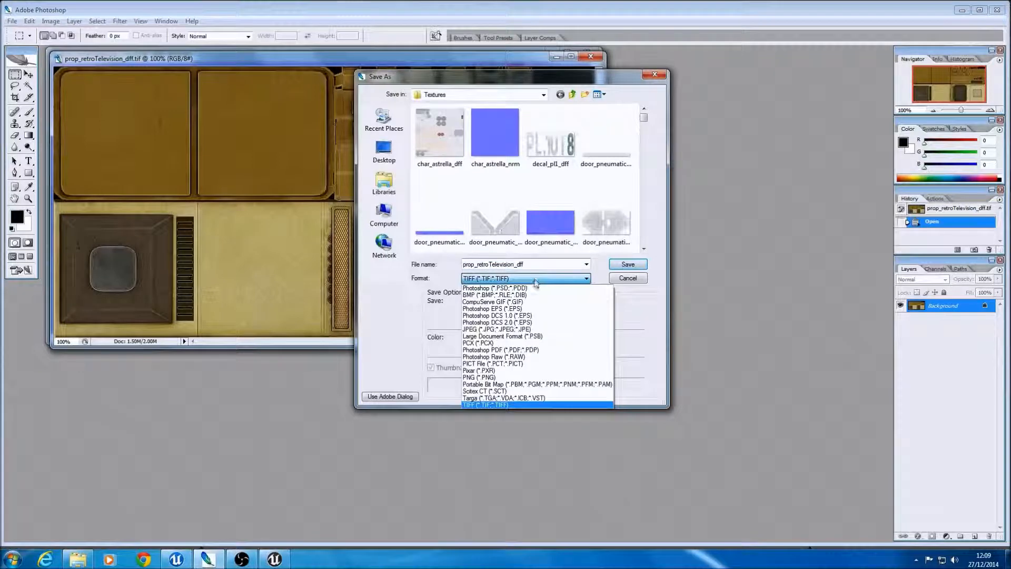
{"action": "left_click", "coordinate": [505, 398]}
{"action": "left_click", "coordinate": [628, 264]}
{"action": "left_click", "coordinate": [536, 283]}
{"action": "left_click", "coordinate": [550, 271]}
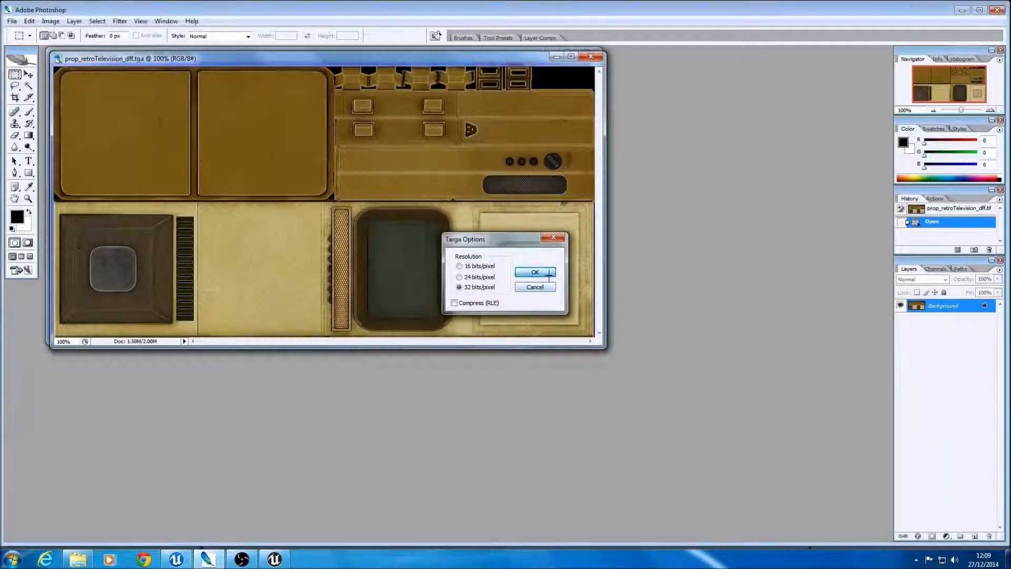
{"action": "left_click", "coordinate": [960, 10]}
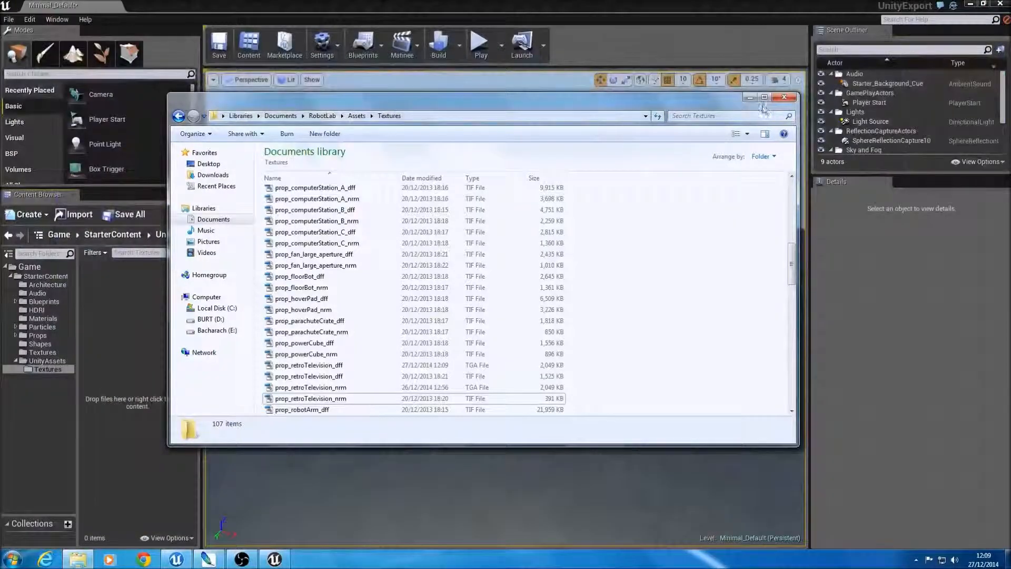
Step: Import the TGA versions of prop_retroTelevision_dff and prop_retroTelevision_nrm from Windows Explorer into Unreal's UnityAssets/Textures folder
{"action": "left_click", "coordinate": [322, 400]}
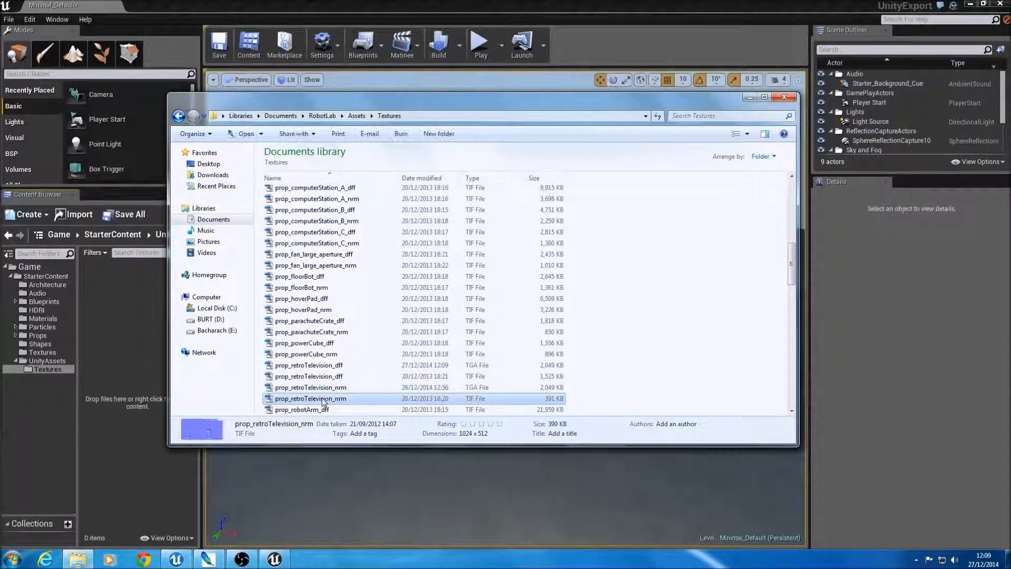
{"action": "left_click", "coordinate": [323, 388]}
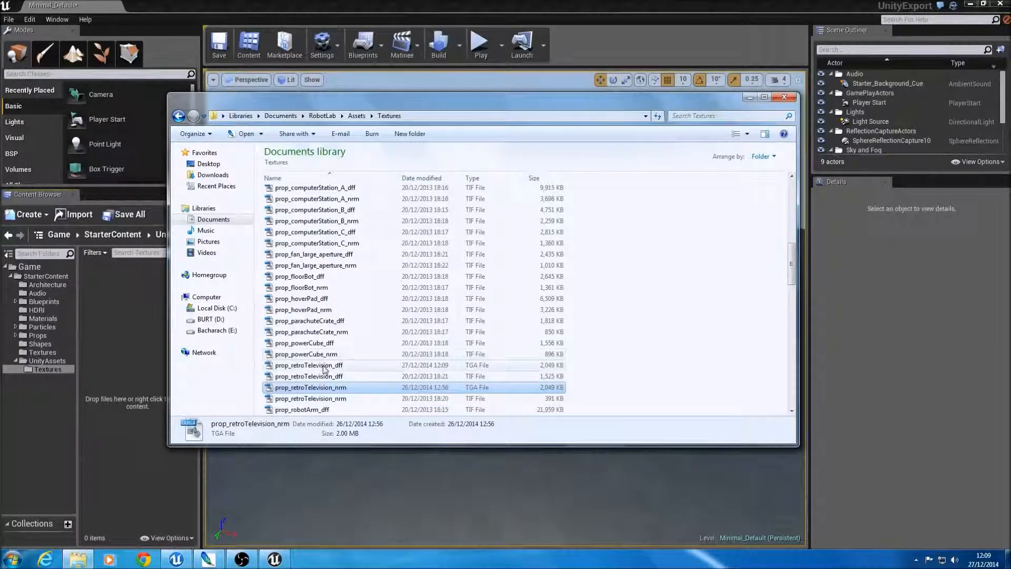
{"action": "left_click", "coordinate": [323, 366], "text": "ctrl"}
{"action": "left_click_drag", "start_coordinate": [322, 366], "coordinate": [154, 364]}
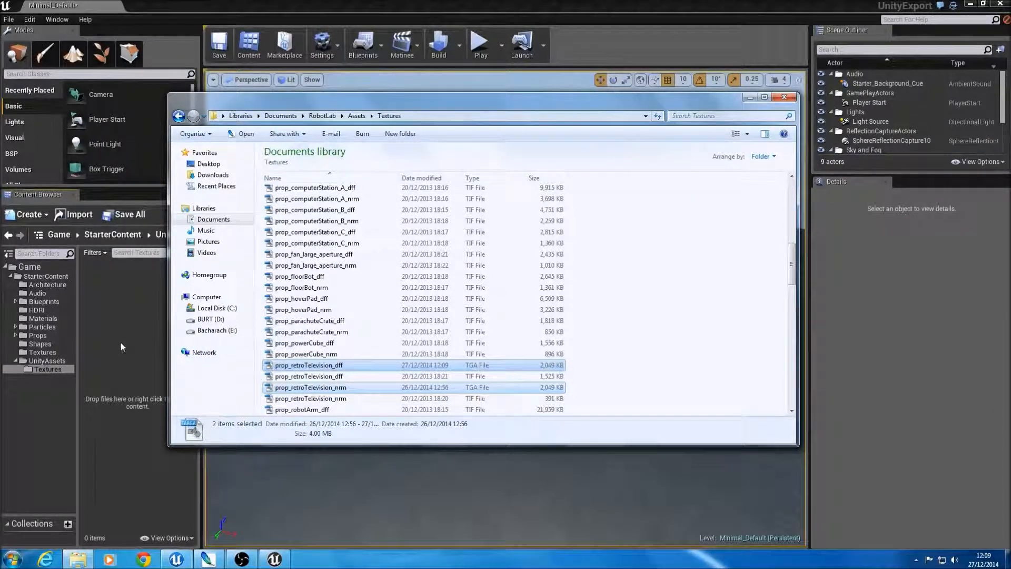
{"action": "left_click", "coordinate": [272, 4]}
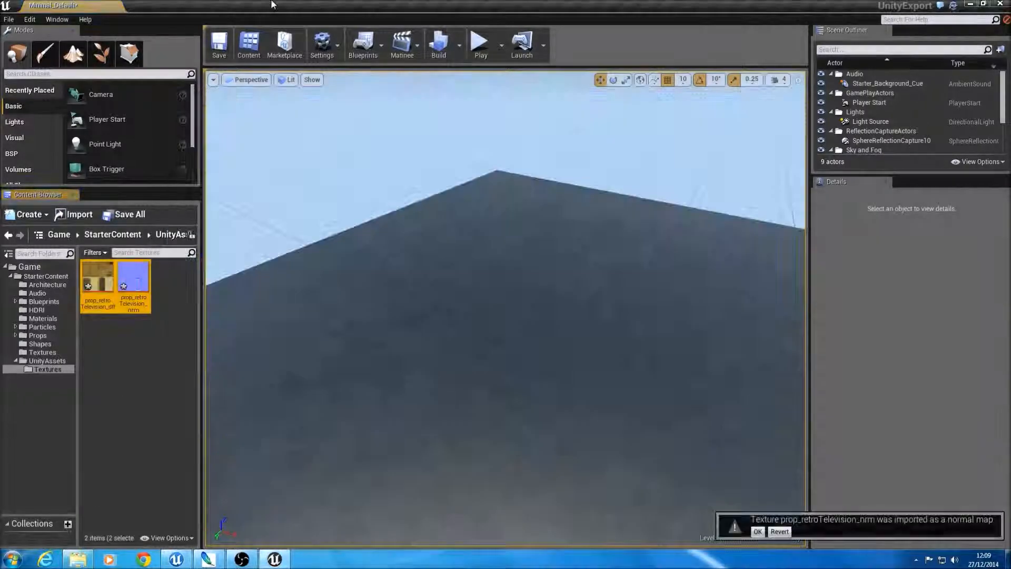
{"action": "left_click", "coordinate": [176, 392]}
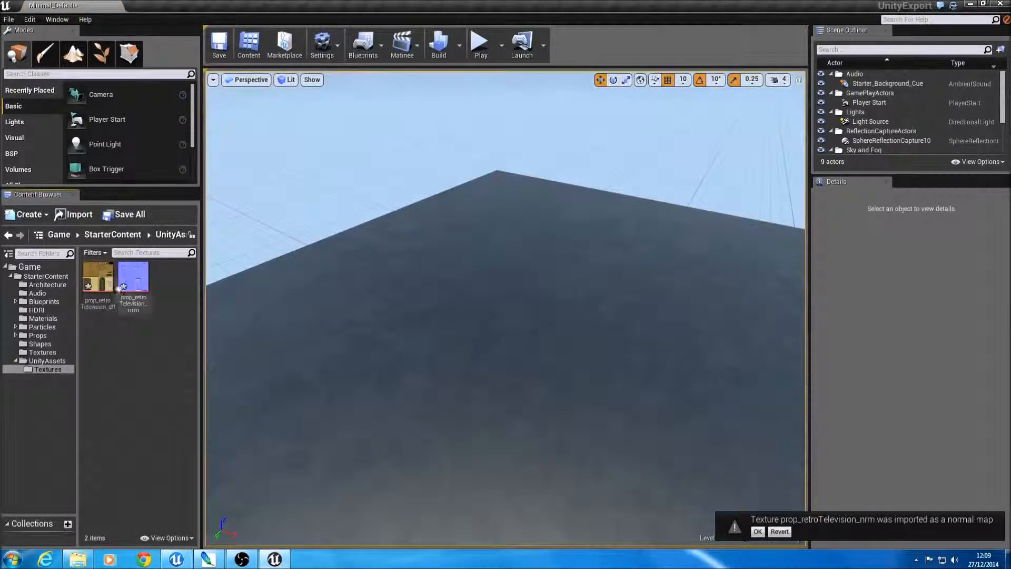
Step: Open the prop_retroTelevision_mat material from UnityAssets and shrink its editor window so the content browser stays accessible
{"action": "left_click", "coordinate": [52, 360]}
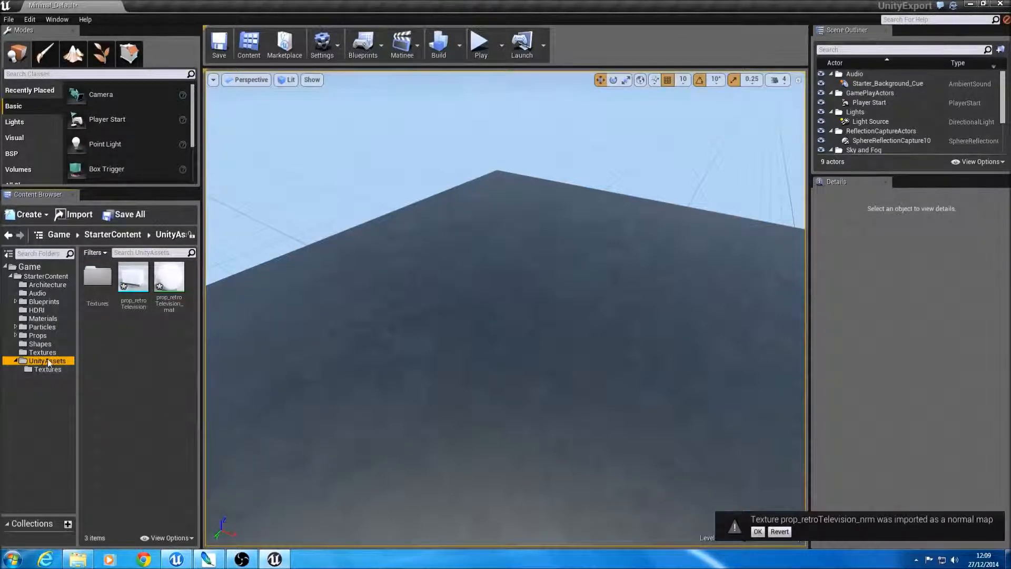
{"action": "left_click", "coordinate": [169, 279]}
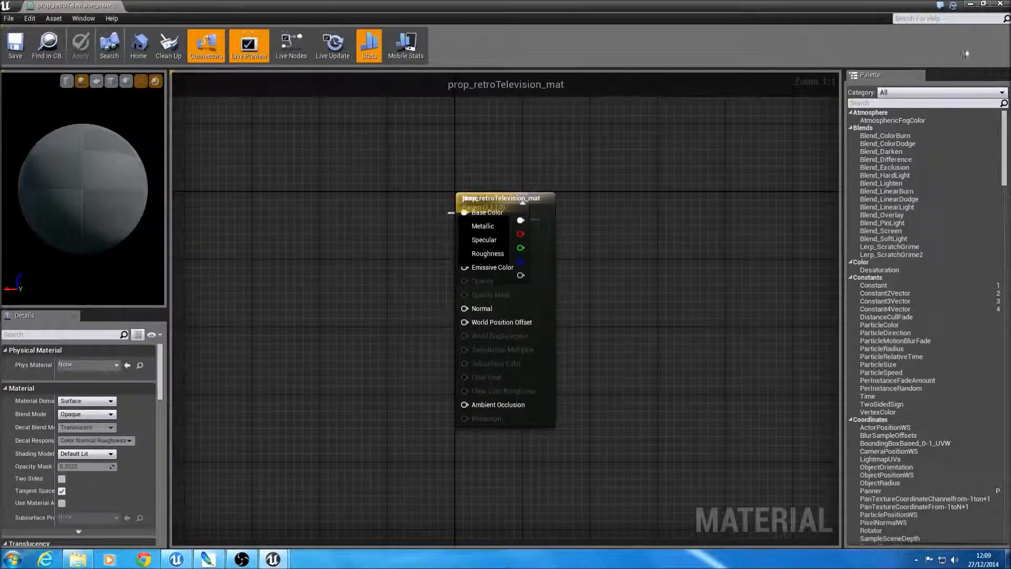
{"action": "left_click", "coordinate": [982, 4]}
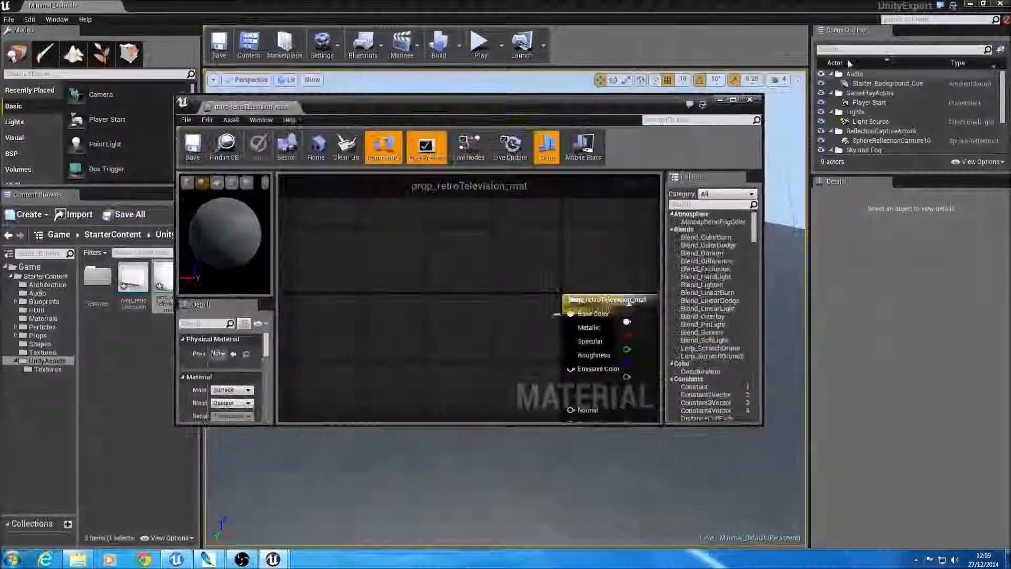
Step: Add prop_retroTelevision_dff and prop_retroTelevision_nrm from the Textures folder to the material graph as texture samples
{"action": "left_click", "coordinate": [13, 369]}
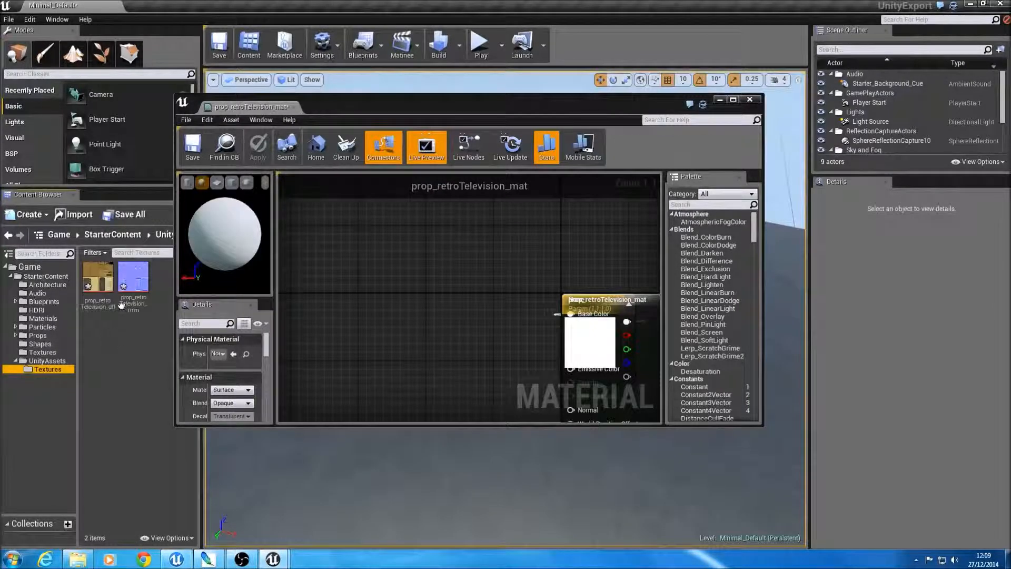
{"action": "left_click_drag", "start_coordinate": [98, 277], "coordinate": [419, 270]}
{"action": "left_click_drag", "start_coordinate": [261, 291], "coordinate": [360, 349]}
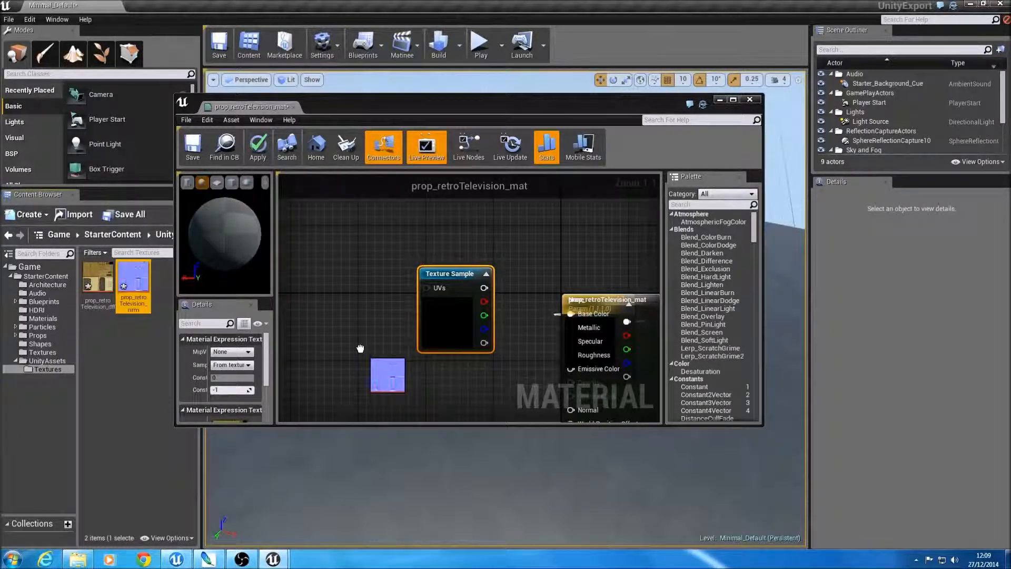
Step: Try to wire the diffuse texture sample to the material, and move the overlapping white parameter node beside that texture sample
{"action": "left_click_drag", "start_coordinate": [407, 237], "coordinate": [525, 319]}
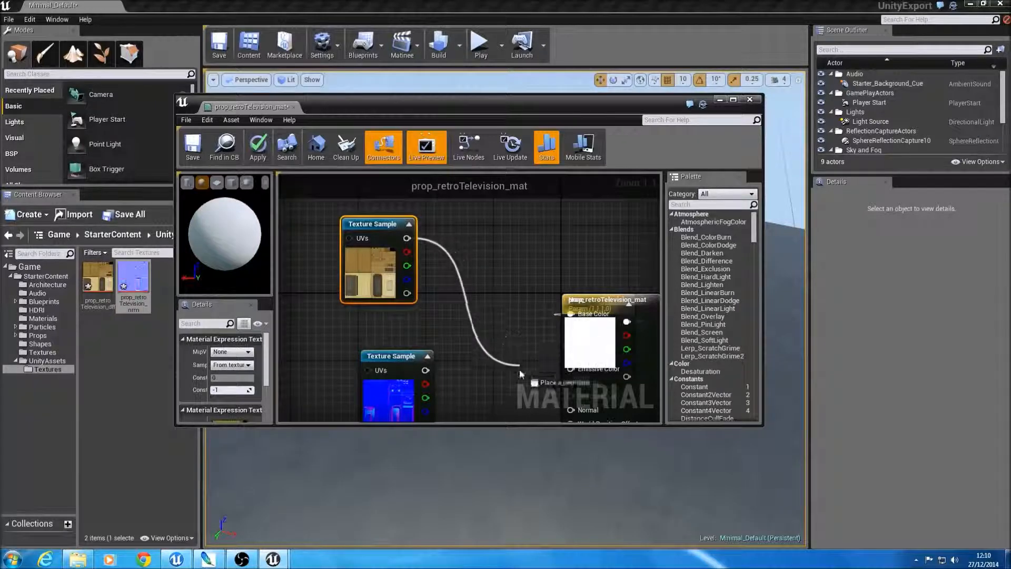
{"action": "left_click_drag", "start_coordinate": [622, 301], "coordinate": [615, 306]}
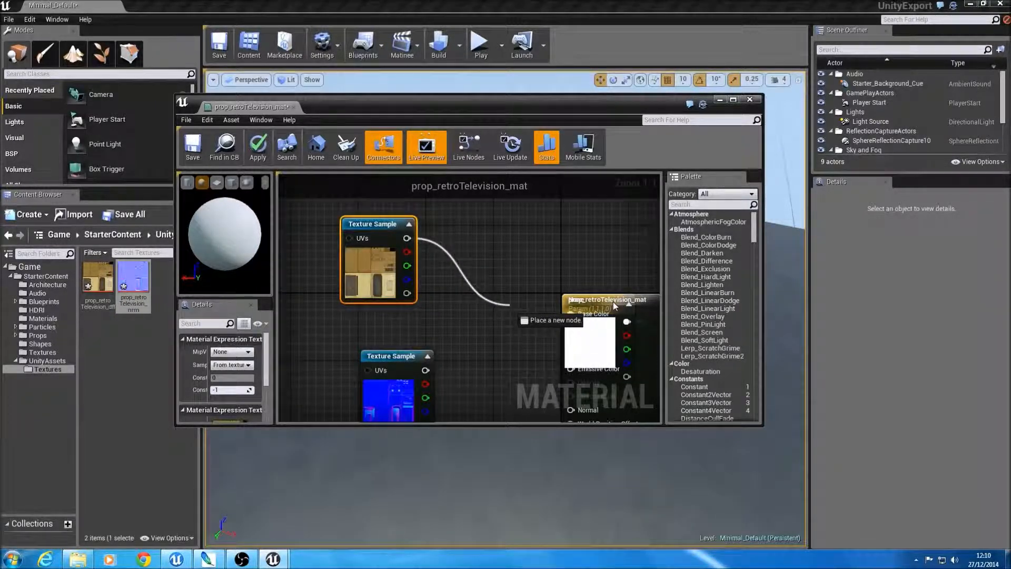
{"action": "left_click_drag", "start_coordinate": [521, 300], "coordinate": [509, 304]}
{"action": "left_click_drag", "start_coordinate": [599, 306], "coordinate": [465, 235]}
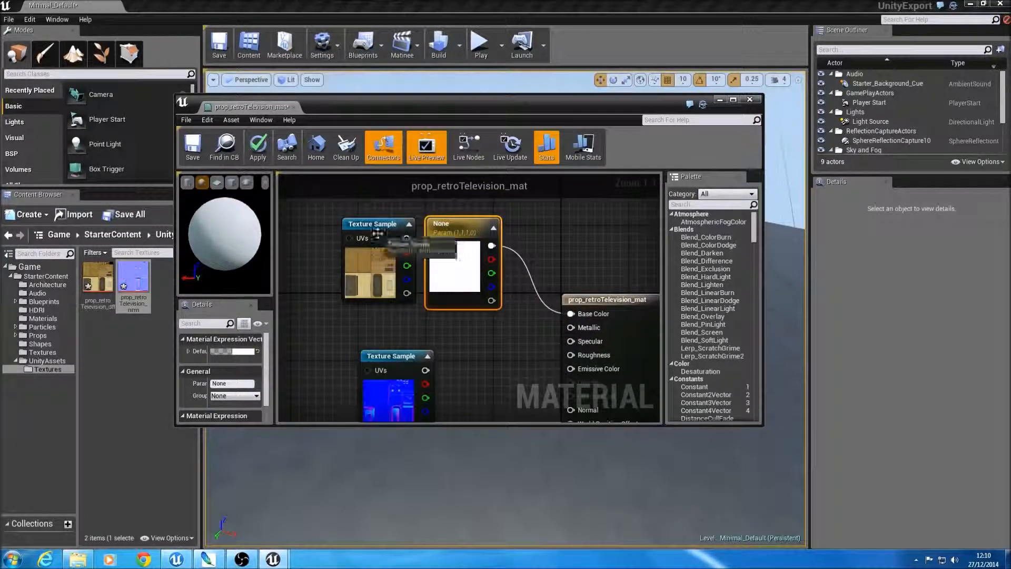
Step: Inspect the Material Domain options of the main prop_retroTelevision_mat node
{"action": "left_click_drag", "start_coordinate": [407, 238], "coordinate": [507, 334]}
{"action": "scroll", "coordinate": [504, 360], "scroll_direction": "down", "scroll_amount": 2}
{"action": "scroll", "coordinate": [532, 380], "scroll_direction": "up", "scroll_amount": 2}
{"action": "left_click", "coordinate": [482, 358]}
{"action": "left_click", "coordinate": [555, 298]}
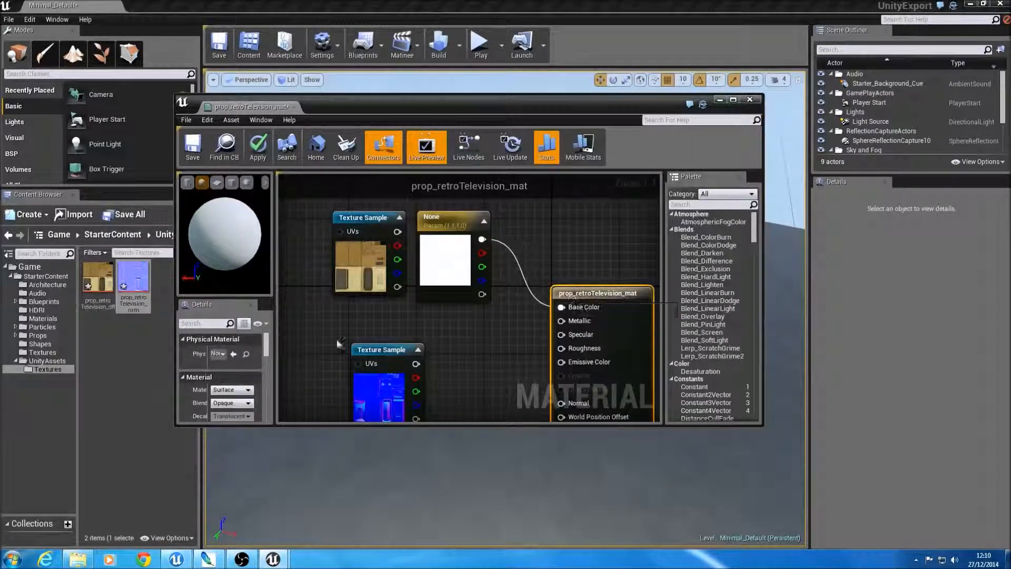
{"action": "left_click", "coordinate": [232, 390]}
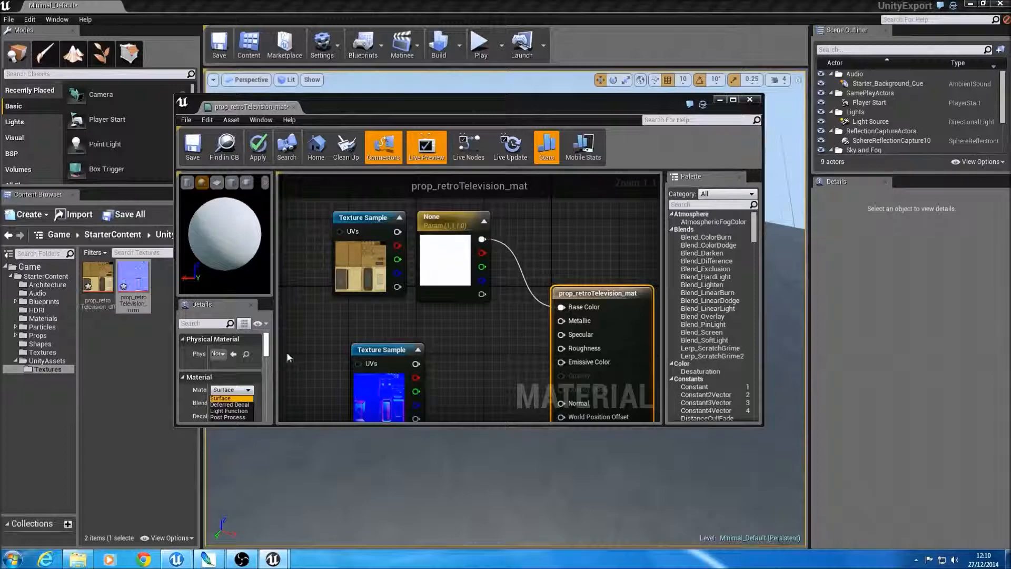
Step: Maximize the material editor window and delete the white vector parameter node from the graph
{"action": "left_click", "coordinate": [733, 100]}
{"action": "left_click", "coordinate": [373, 177]}
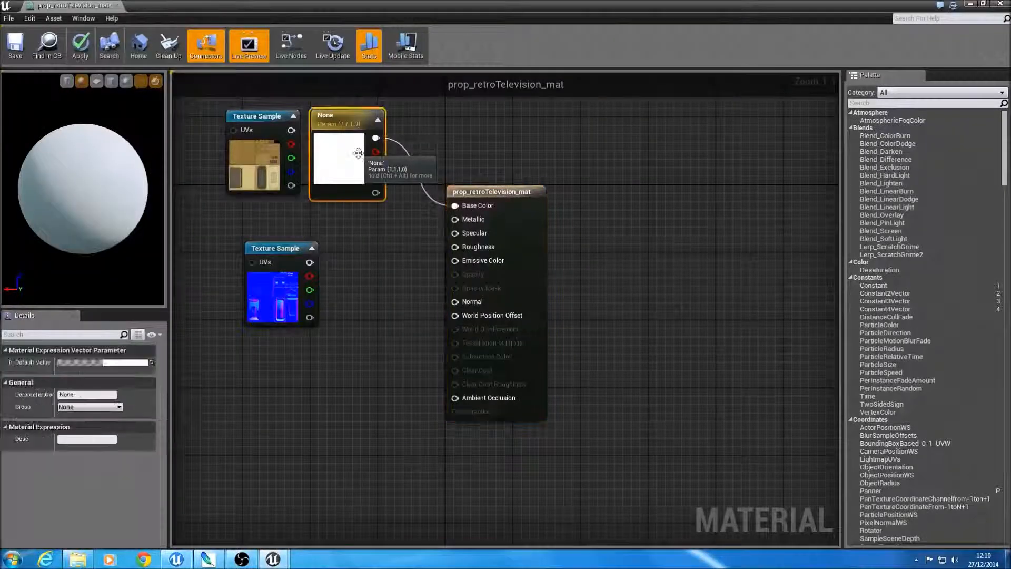
{"action": "key", "text": "Delete"}
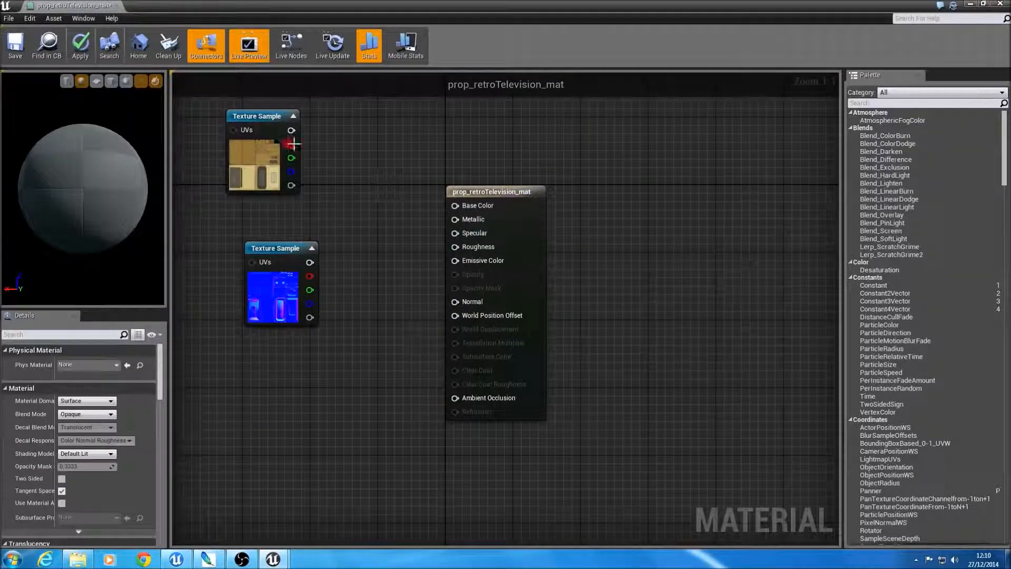
Step: Connect the diffuse texture sample to Base Color and the normal map sample to Normal, moving both samples closer to the material node
{"action": "left_click_drag", "start_coordinate": [291, 130], "coordinate": [457, 208]}
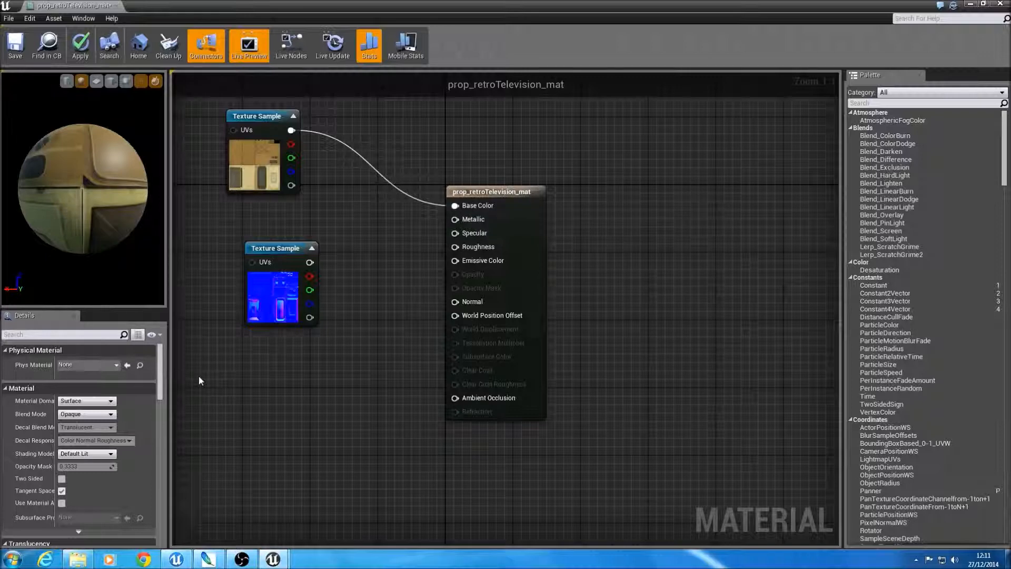
{"action": "left_click_drag", "start_coordinate": [242, 116], "coordinate": [317, 133]}
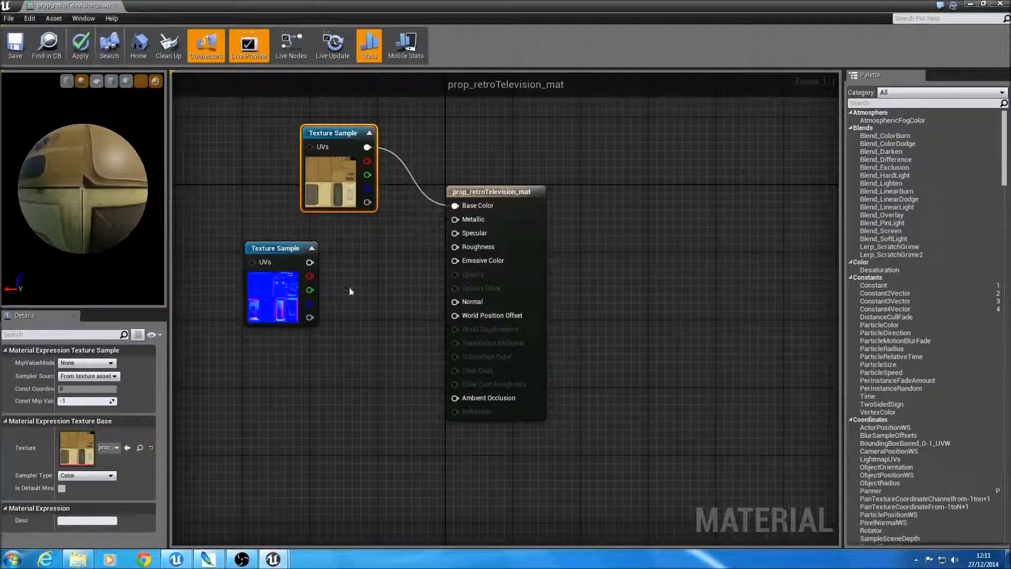
{"action": "left_click_drag", "start_coordinate": [278, 250], "coordinate": [453, 302]}
{"action": "key", "text": "ctrl+z"}
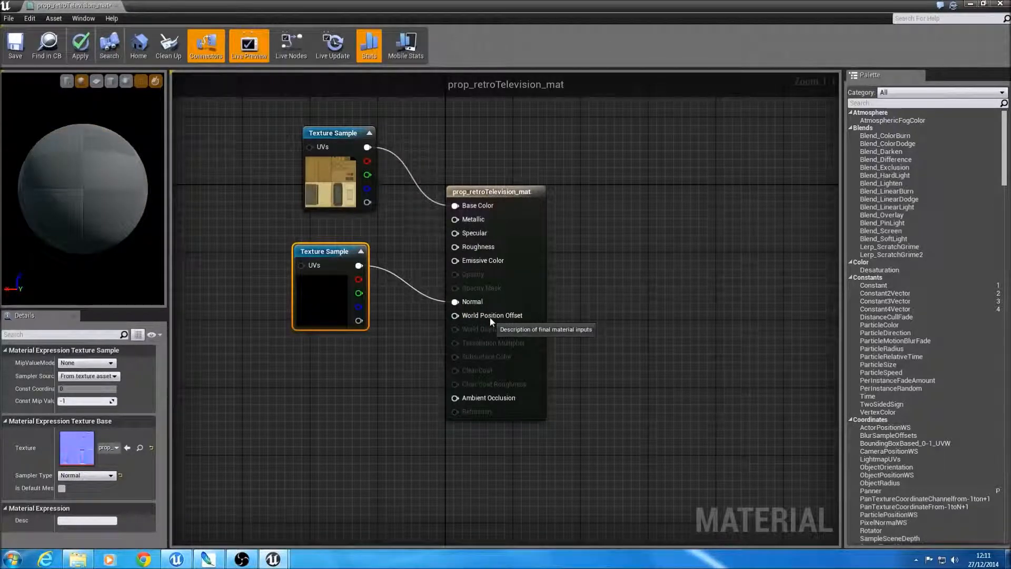
Step: Review the Blend Mode options of the main material node
{"action": "left_click", "coordinate": [514, 247]}
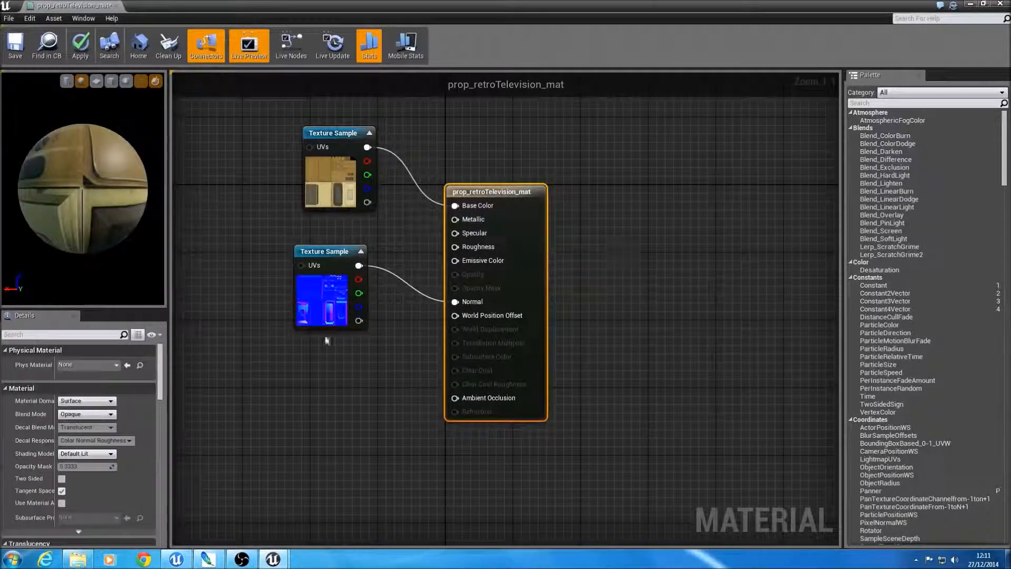
{"action": "left_click", "coordinate": [101, 416]}
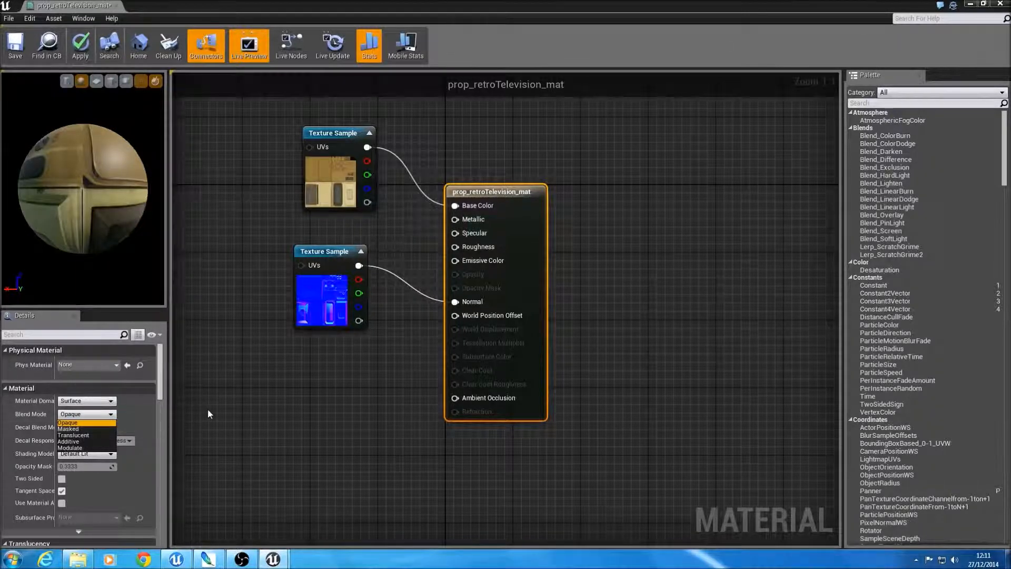
{"action": "left_click", "coordinate": [287, 390]}
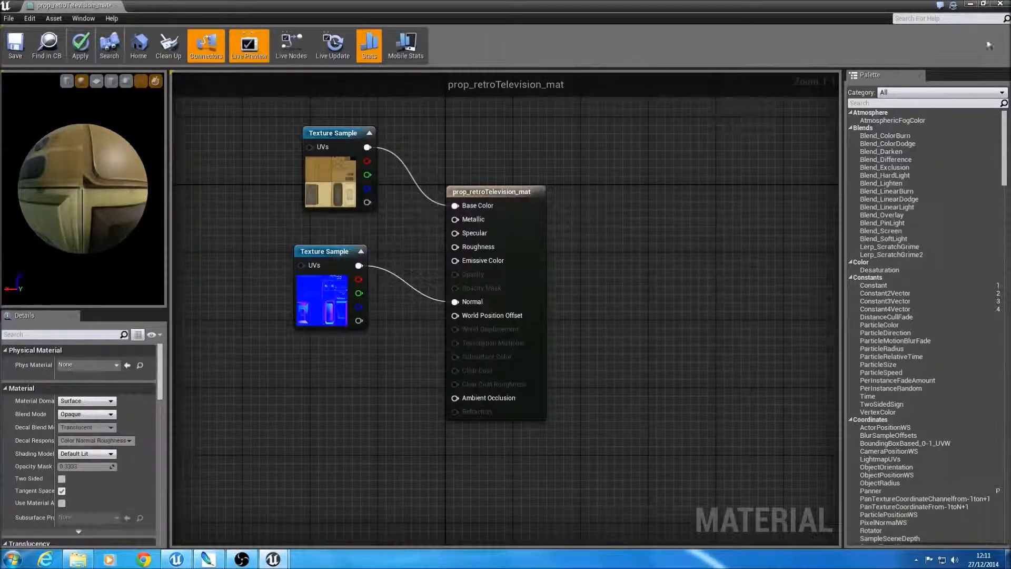
Step: Save the prop_retroTelevision_mat material and close its editor
{"action": "left_click", "coordinate": [13, 50]}
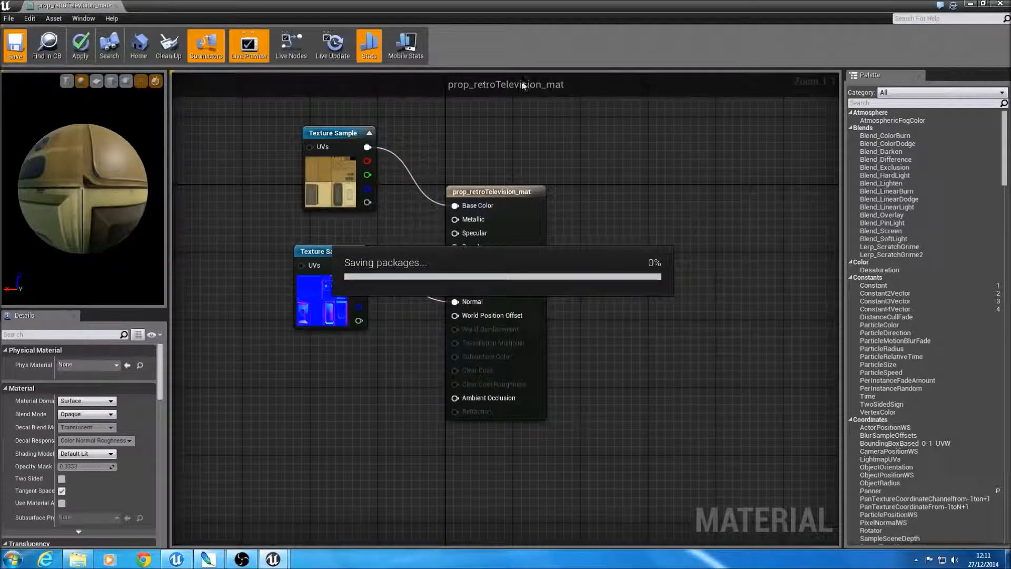
{"action": "left_click", "coordinate": [983, 7]}
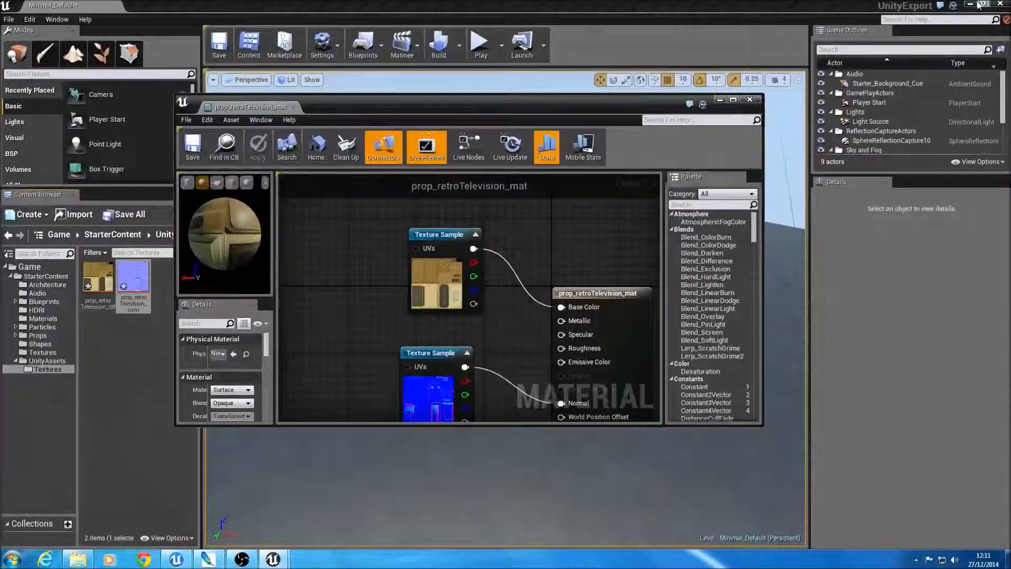
{"action": "left_click", "coordinate": [750, 96]}
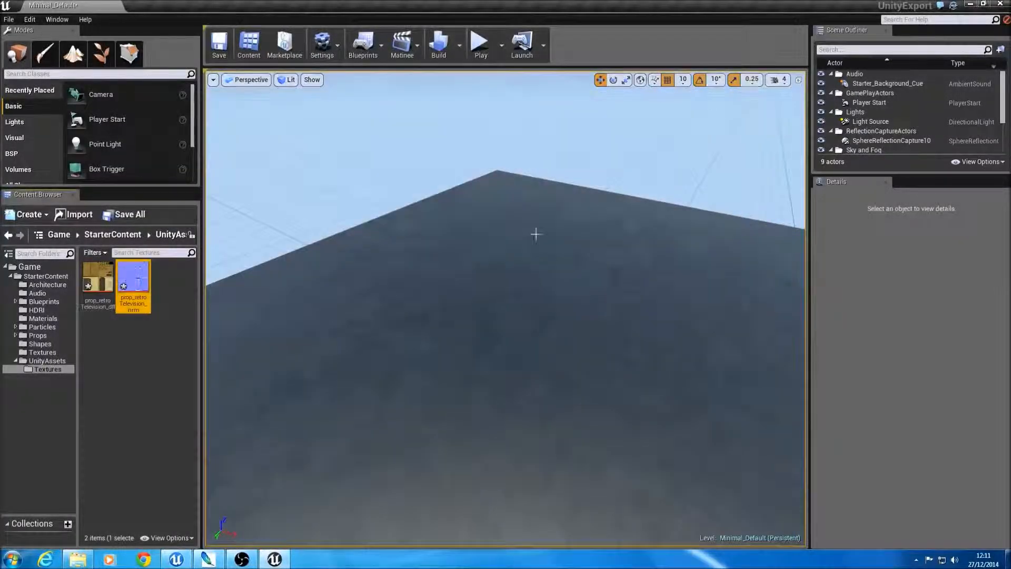
Step: Place the prop_retroTelevision mesh from UnityAssets in the level and move it along X to -650, beyond the floor's edge
{"action": "left_click", "coordinate": [41, 361]}
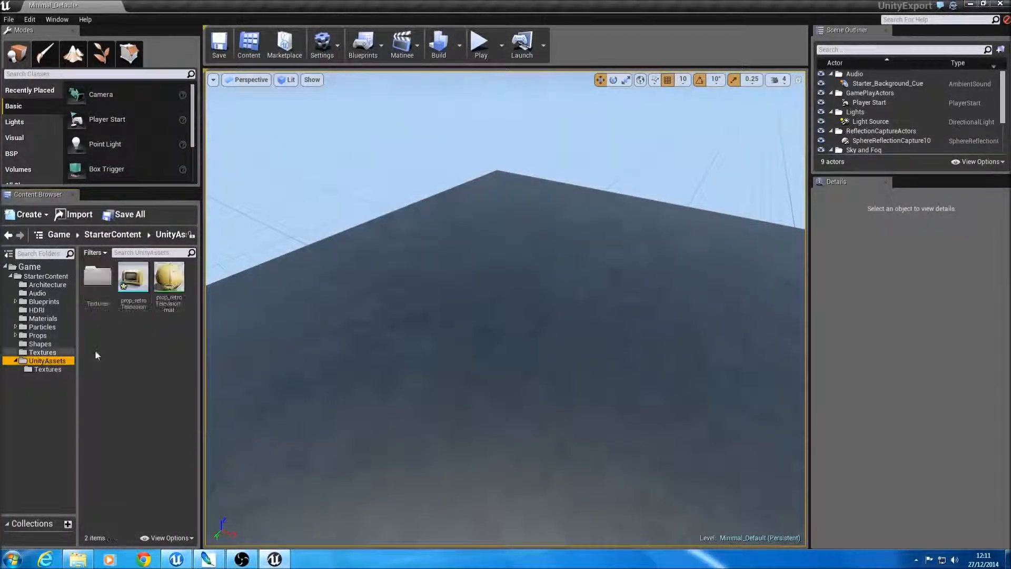
{"action": "left_click_drag", "start_coordinate": [133, 278], "coordinate": [571, 368]}
{"action": "right_click_drag", "start_coordinate": [570, 368], "coordinate": [604, 361]}
{"action": "key", "text": "w"}
{"action": "key", "text": "s"}
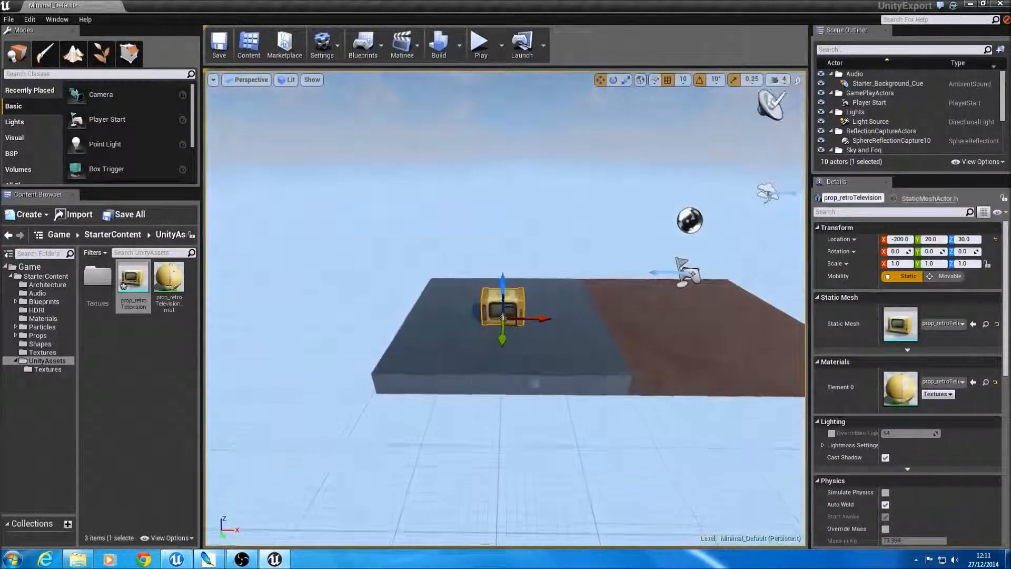
{"action": "left_click_drag", "start_coordinate": [519, 317], "coordinate": [302, 310]}
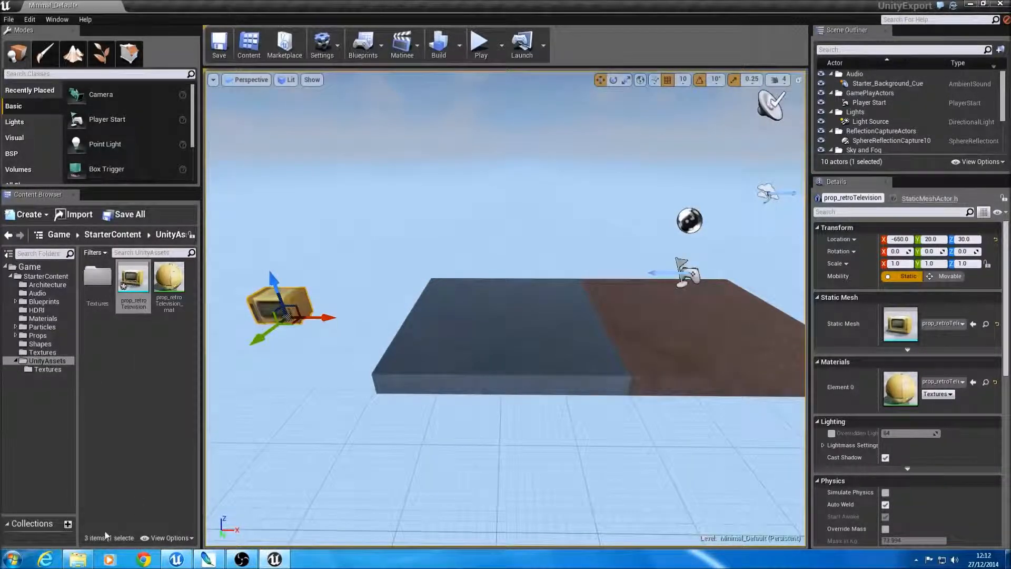
Step: Switch to Windows Explorer and open the Models folder inside RobotLab's Assets folder
{"action": "left_click", "coordinate": [78, 558]}
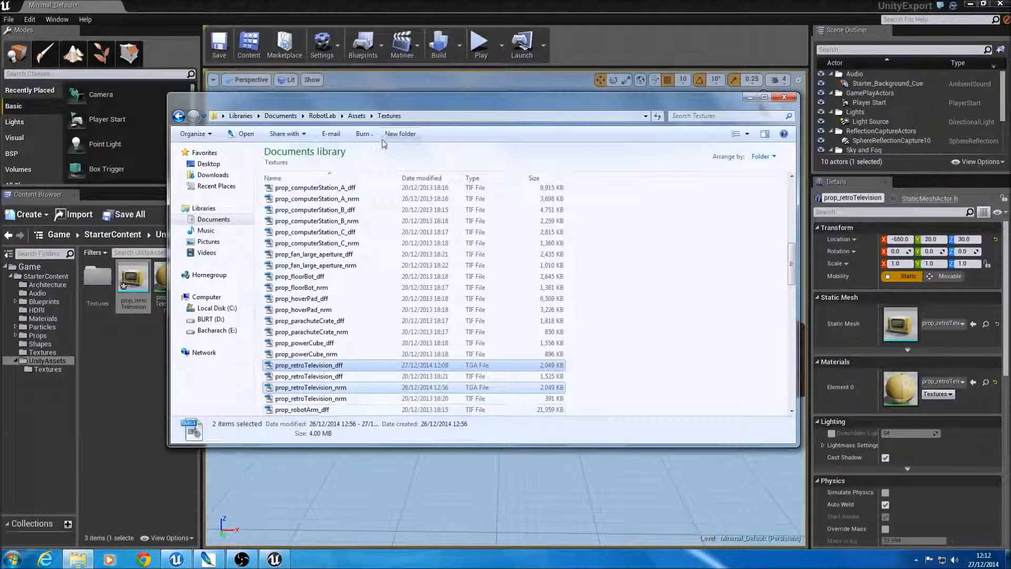
{"action": "left_click", "coordinate": [357, 116]}
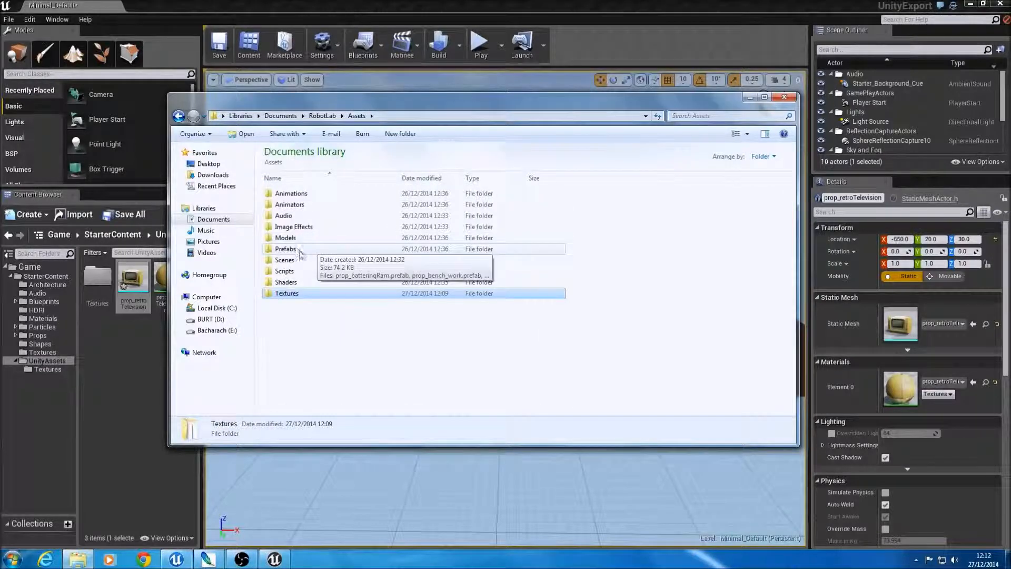
{"action": "double_click", "coordinate": [289, 238]}
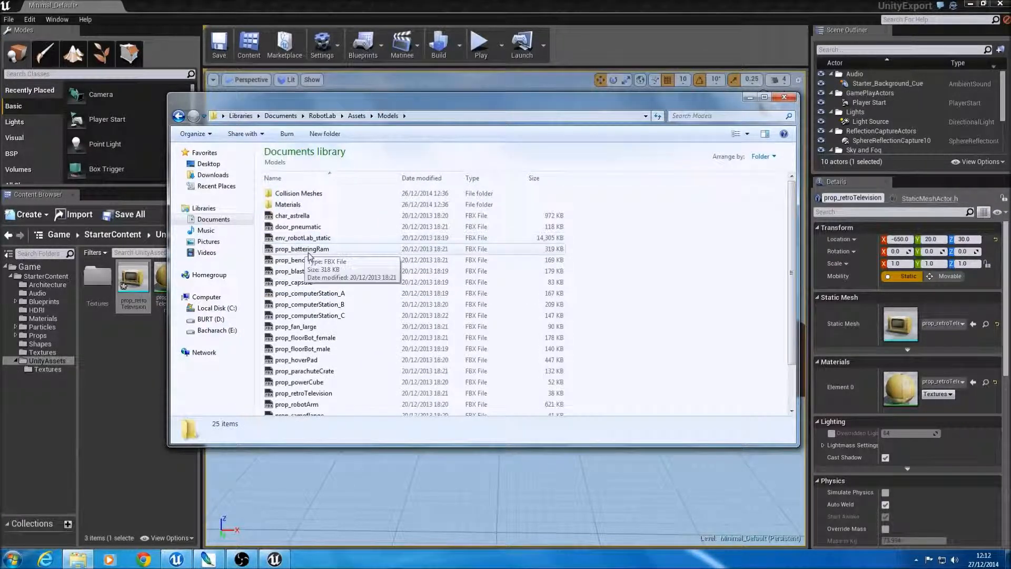
{"action": "scroll", "coordinate": [309, 256], "scroll_direction": "up", "scroll_amount": 2}
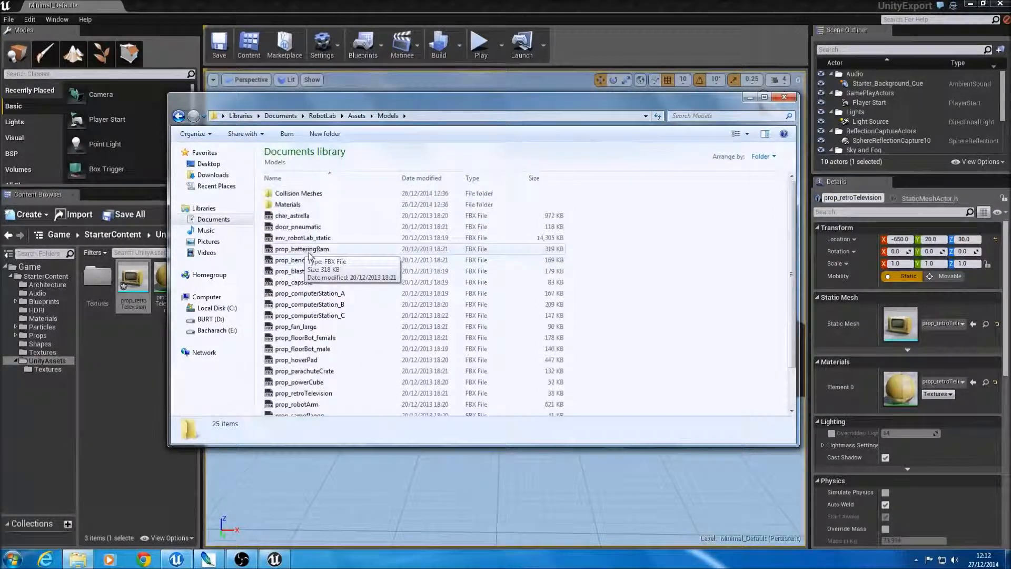
Step: Import all of the char_astrella FBX into Unreal's UnityAssets folder with Import as Skeletal enabled
{"action": "left_click", "coordinate": [292, 216]}
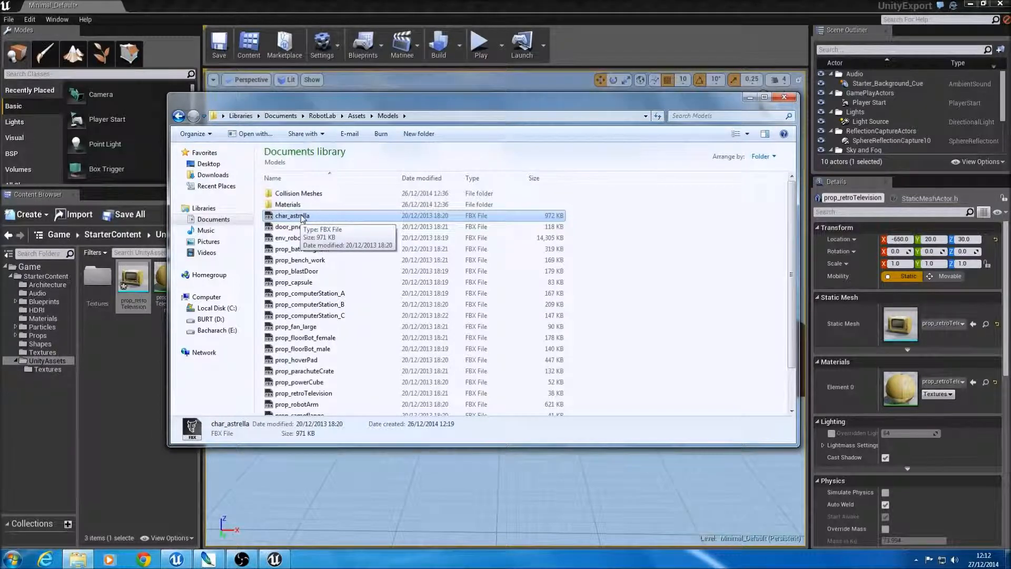
{"action": "left_click_drag", "start_coordinate": [303, 218], "coordinate": [292, 220]}
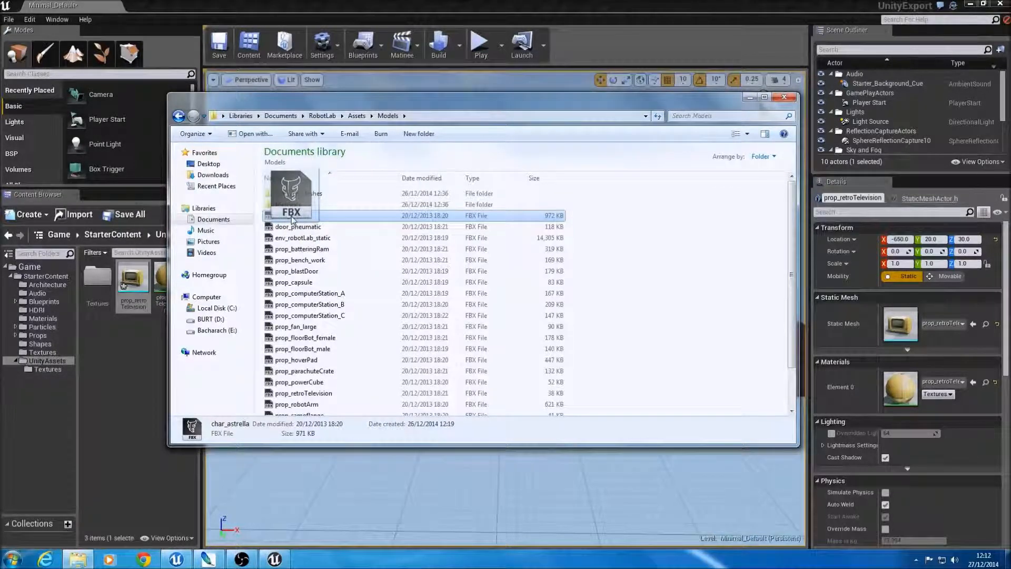
{"action": "left_click_drag", "start_coordinate": [292, 220], "coordinate": [141, 364]}
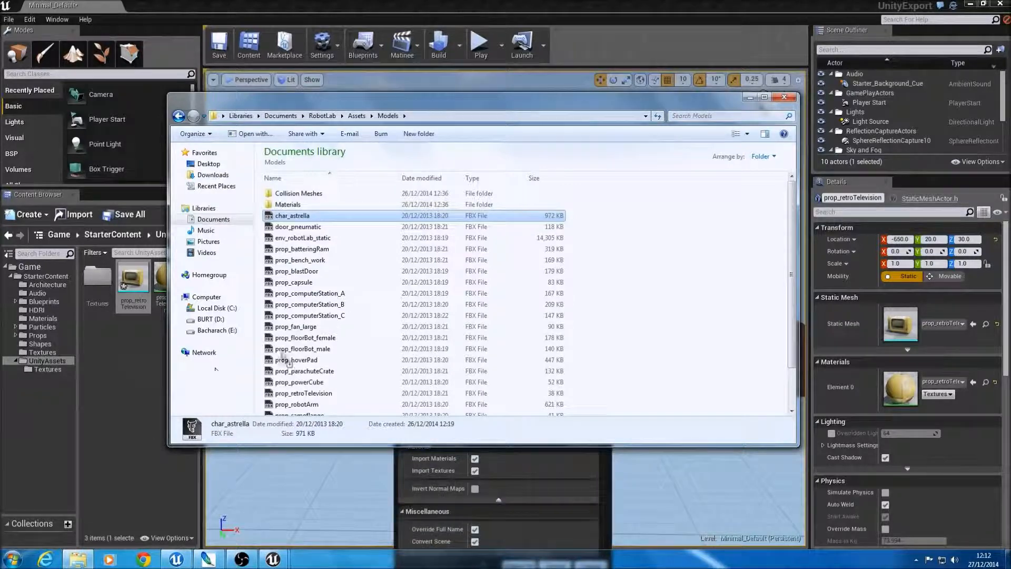
{"action": "left_click", "coordinate": [501, 4]}
{"action": "left_click_drag", "start_coordinate": [483, 232], "coordinate": [463, 119]}
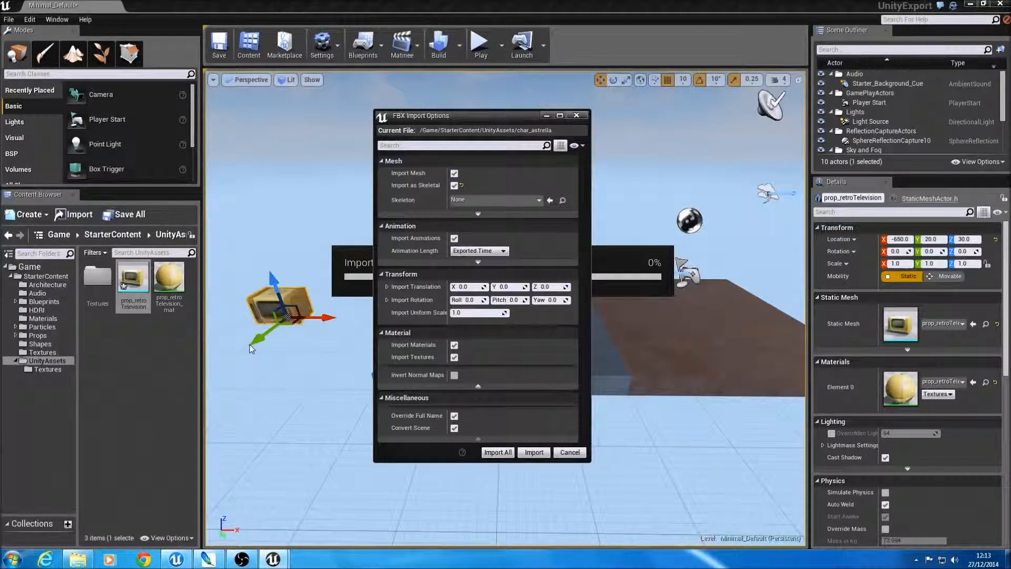
{"action": "left_click", "coordinate": [497, 452]}
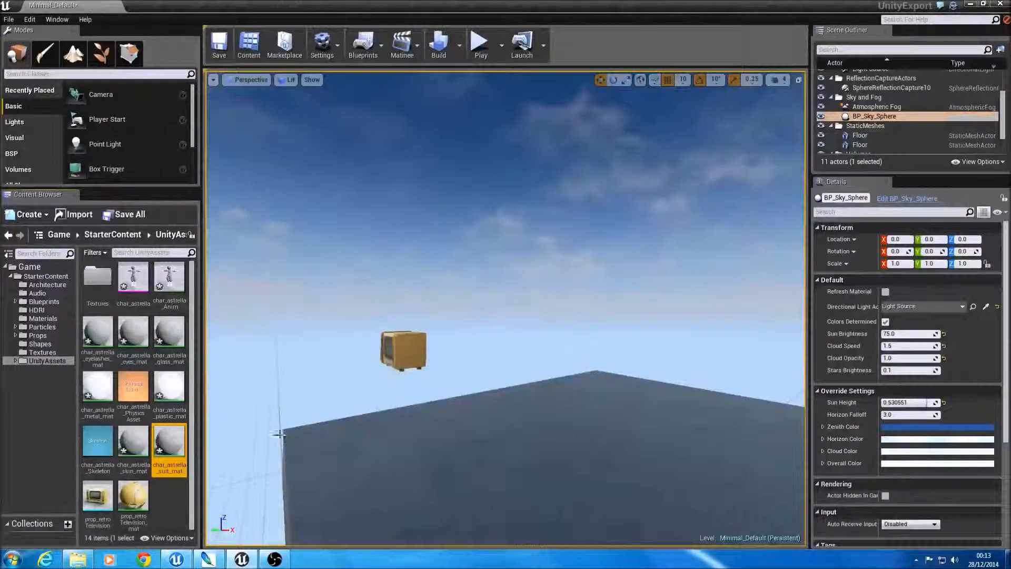
Step: Look through the char_astrella eyelashes, plastic and glass materials in the UnityAssets folder
{"action": "left_click", "coordinate": [97, 333]}
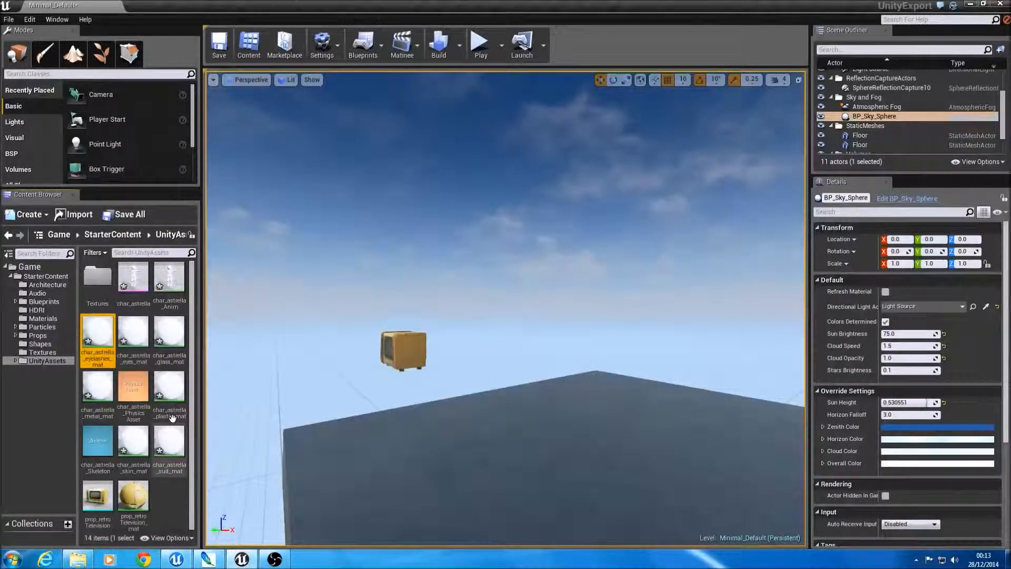
{"action": "left_click", "coordinate": [169, 387]}
{"action": "left_click", "coordinate": [169, 333]}
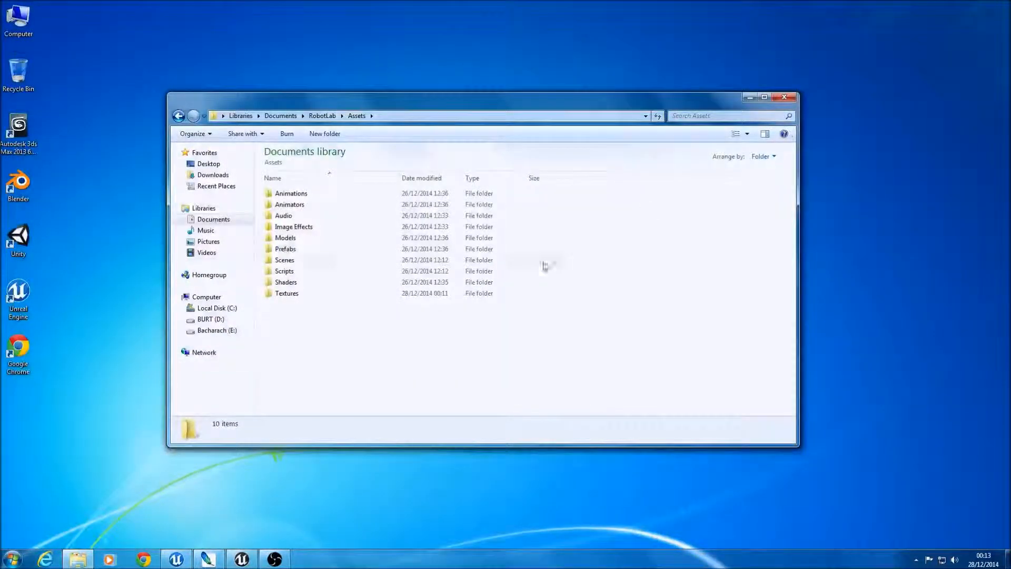
Step: Open the char_astrella_dff and char_astrella_nrm TIF files from RobotLab's Assets/Textures folder in Photoshop
{"action": "double_click", "coordinate": [292, 294]}
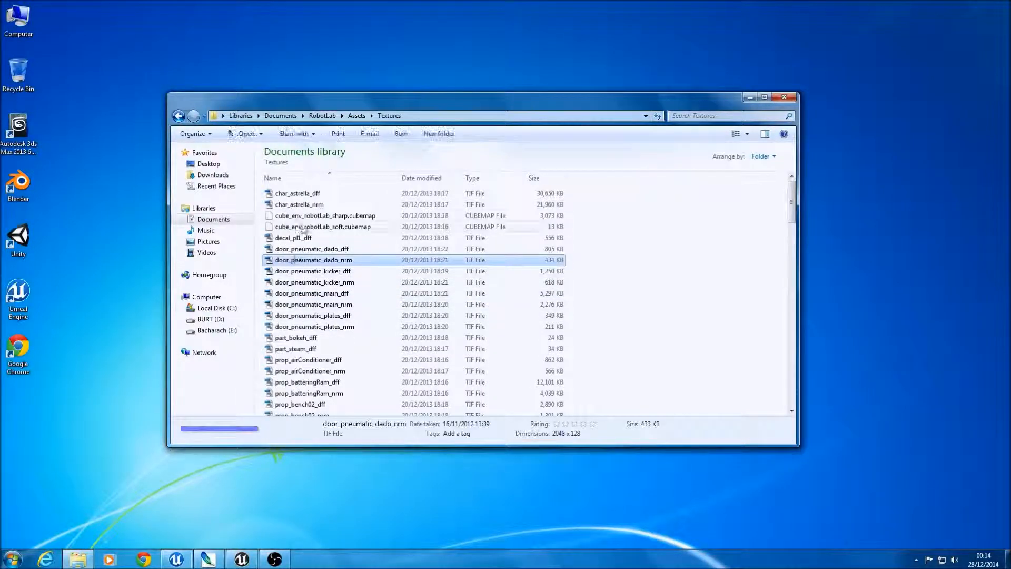
{"action": "left_click", "coordinate": [312, 238]}
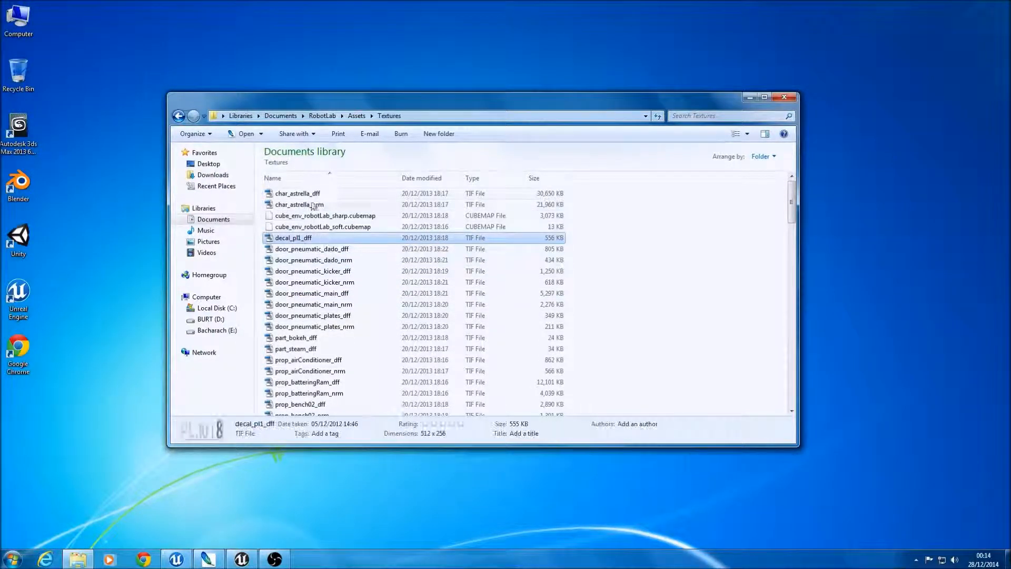
{"action": "left_click", "coordinate": [311, 198]}
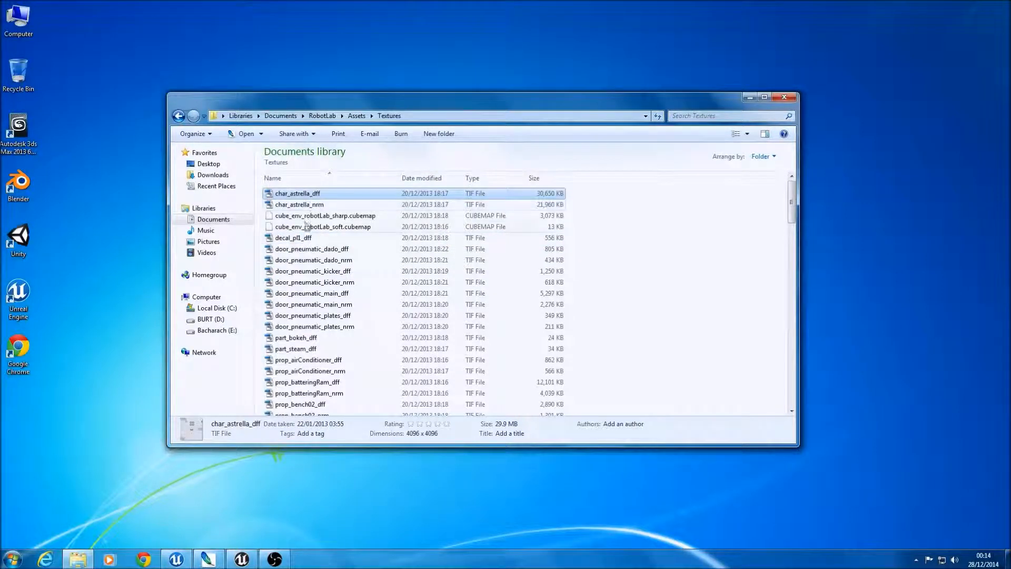
{"action": "left_click_drag", "start_coordinate": [310, 271], "coordinate": [303, 189]}
{"action": "left_click", "coordinate": [301, 192]}
{"action": "scroll", "coordinate": [300, 195], "scroll_direction": "up", "scroll_amount": 1}
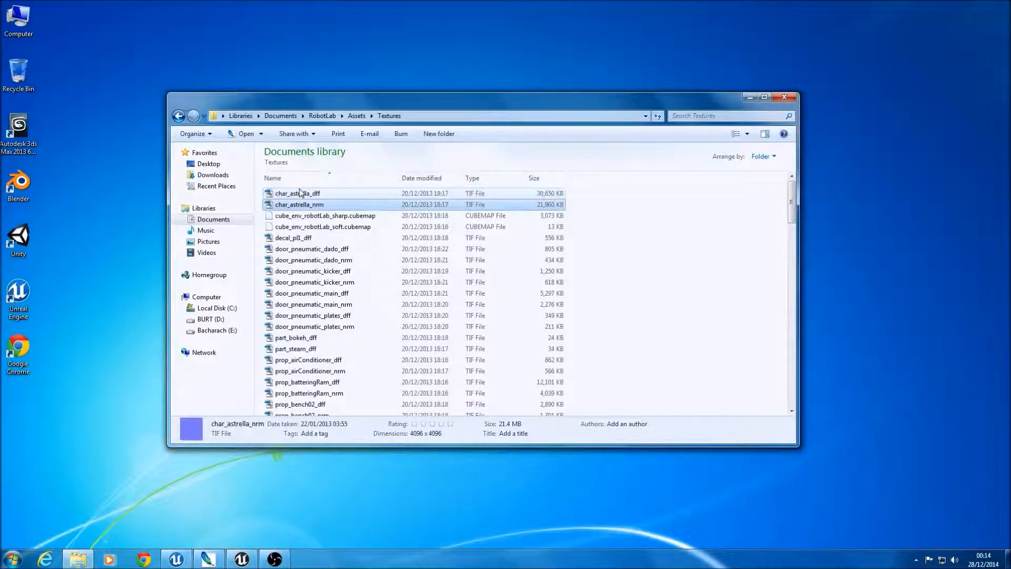
{"action": "left_click", "coordinate": [300, 196]}
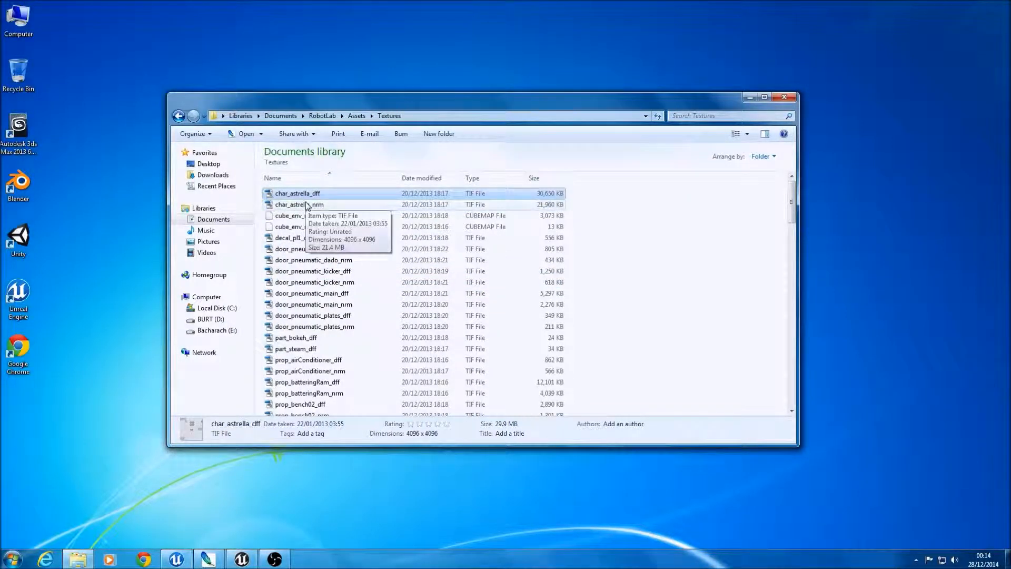
{"action": "left_click", "coordinate": [304, 204], "text": "shift"}
{"action": "left_click_drag", "start_coordinate": [246, 509], "coordinate": [274, 368]}
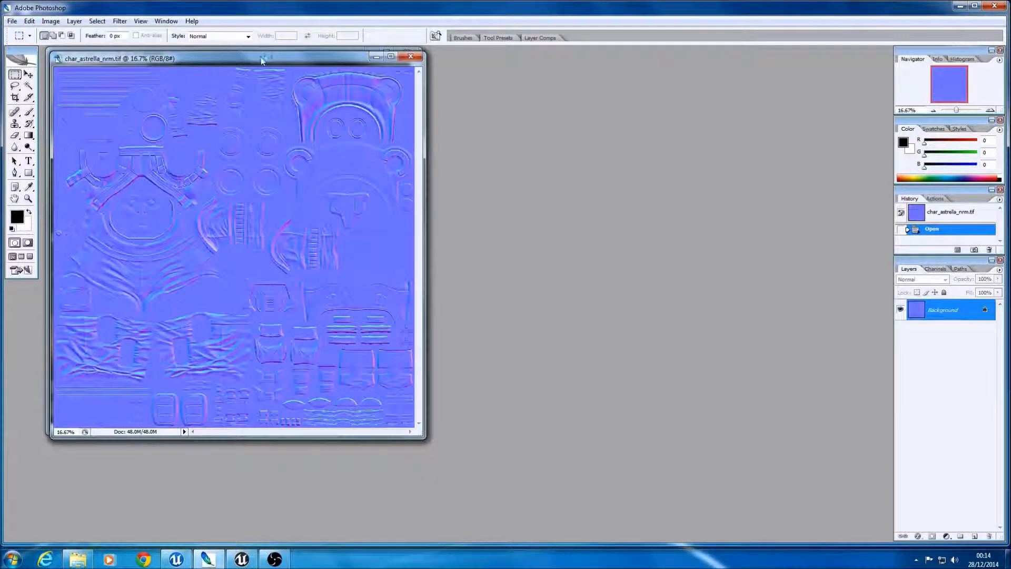
Step: Save a Targa copy of the char_astrella_nrm normal map in the Textures folder at 24 bits/pixel
{"action": "left_click_drag", "start_coordinate": [262, 60], "coordinate": [550, 74]}
{"action": "left_click", "coordinate": [196, 57]}
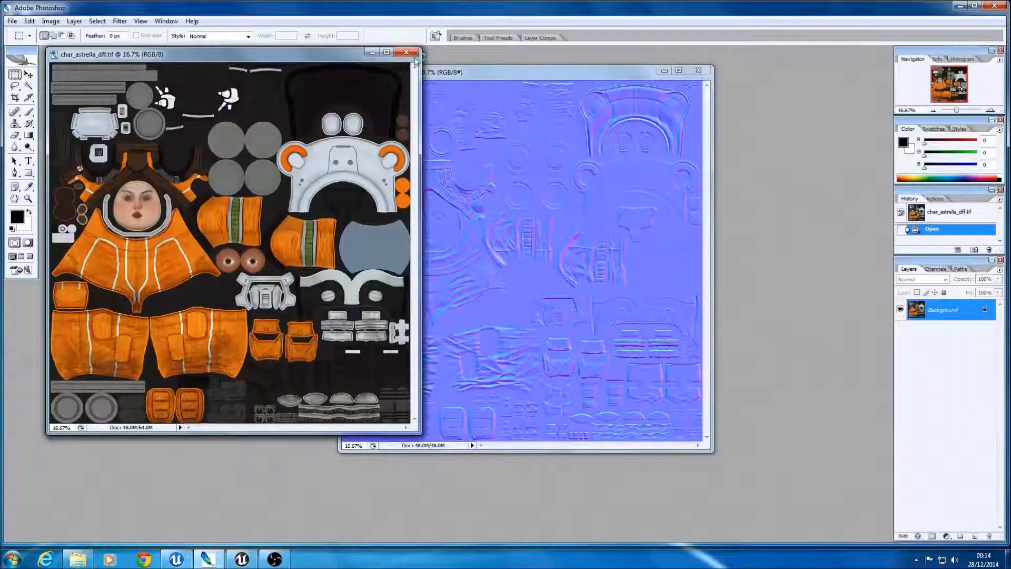
{"action": "left_click", "coordinate": [452, 72]}
{"action": "left_click", "coordinate": [11, 21]}
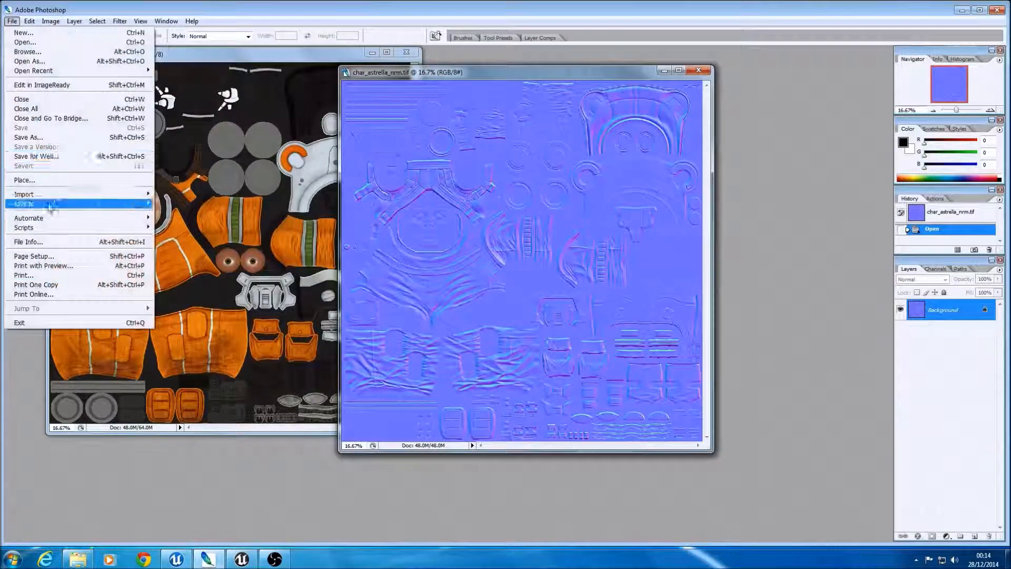
{"action": "left_click", "coordinate": [21, 133]}
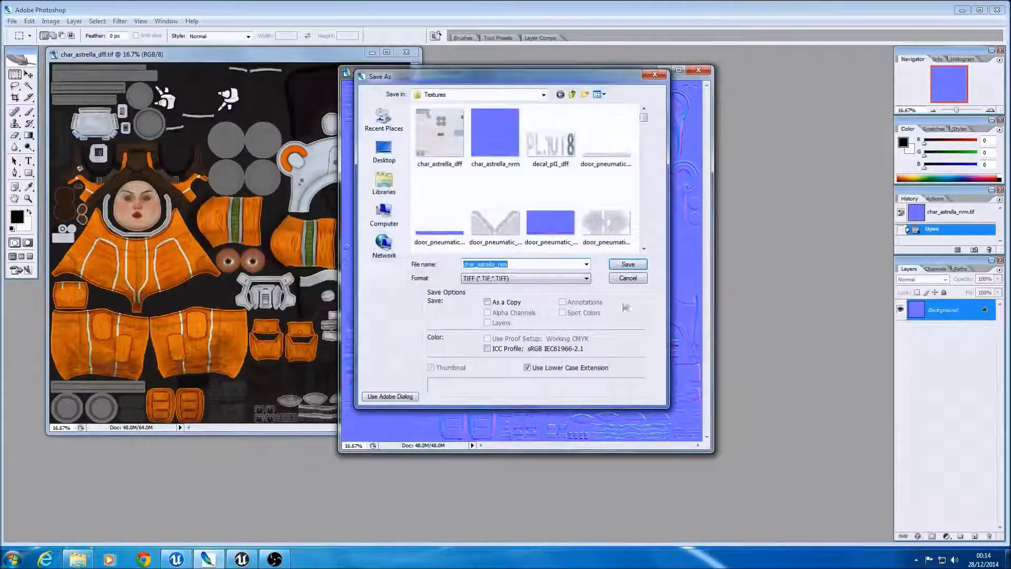
{"action": "left_click", "coordinate": [584, 282]}
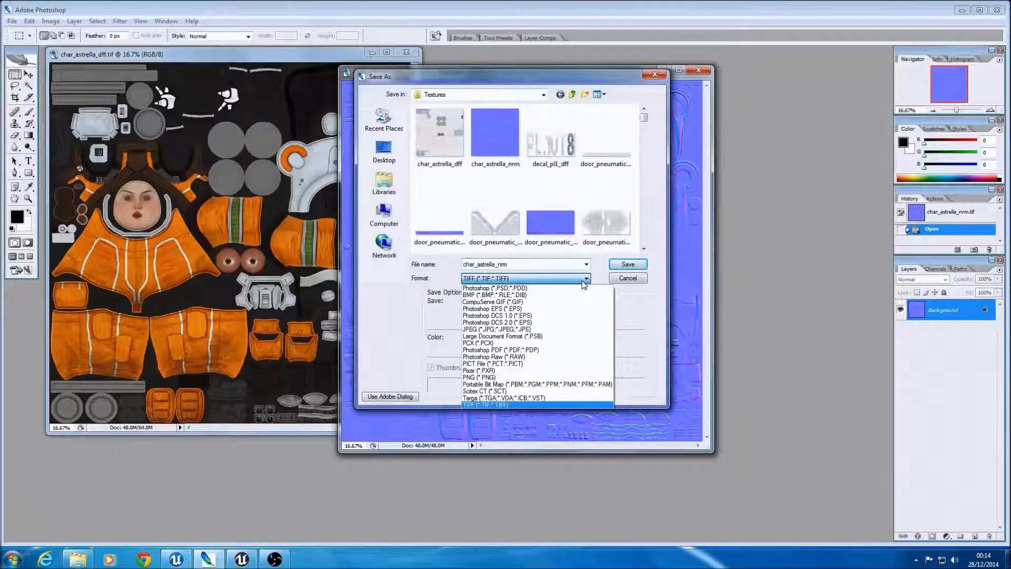
{"action": "left_click", "coordinate": [531, 391]}
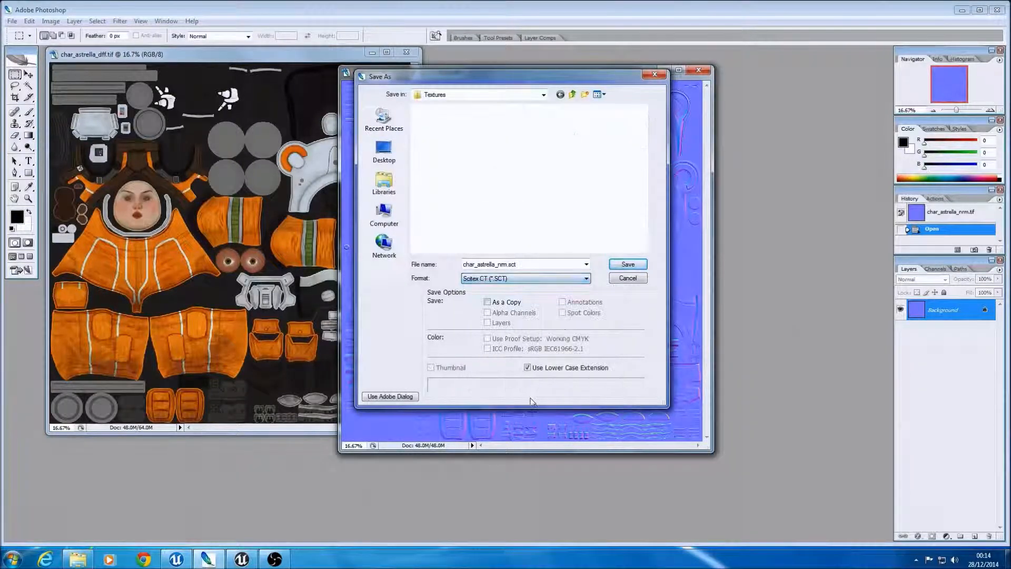
{"action": "left_click", "coordinate": [526, 279]}
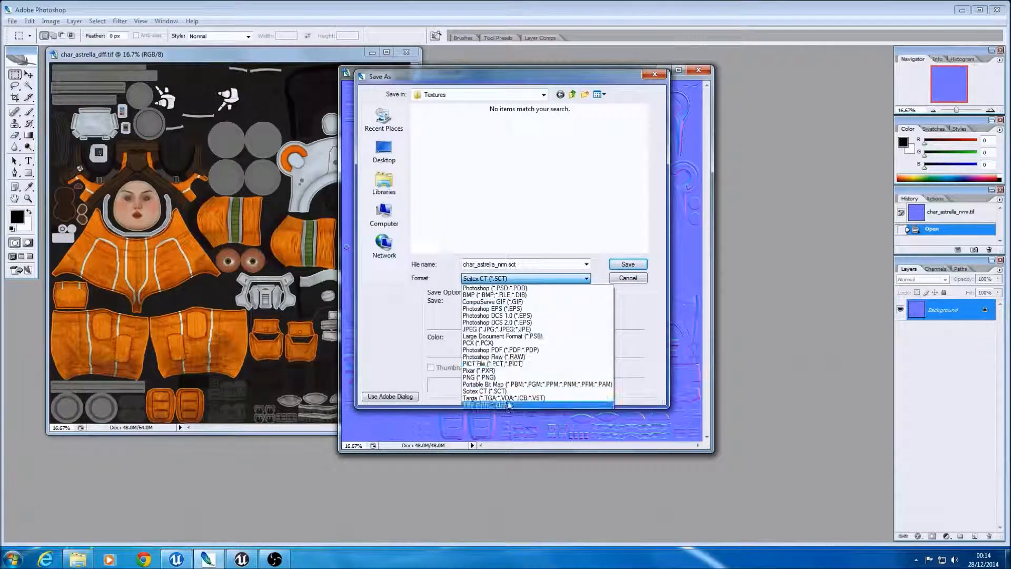
{"action": "left_click", "coordinate": [507, 398]}
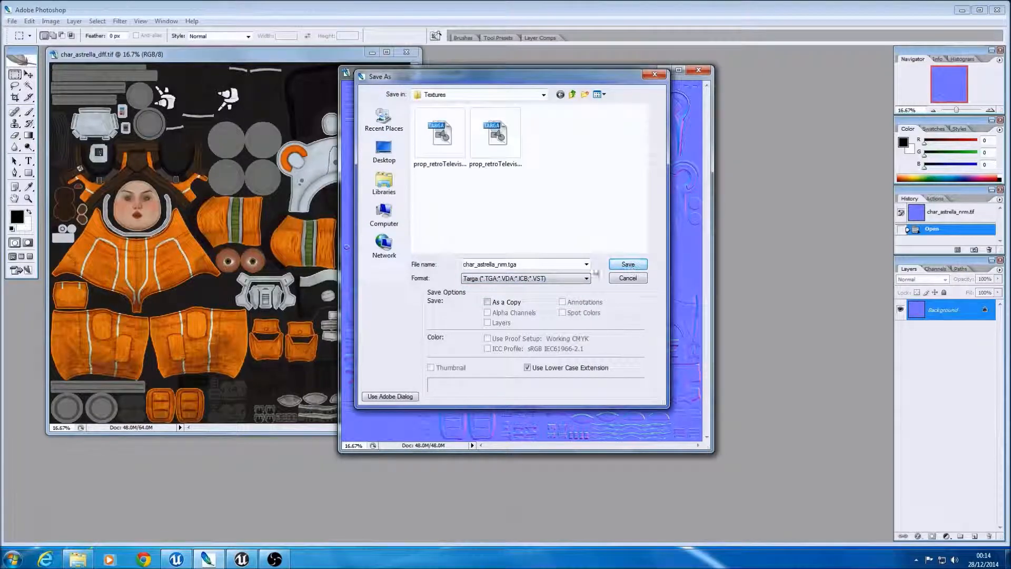
{"action": "left_click", "coordinate": [628, 265]}
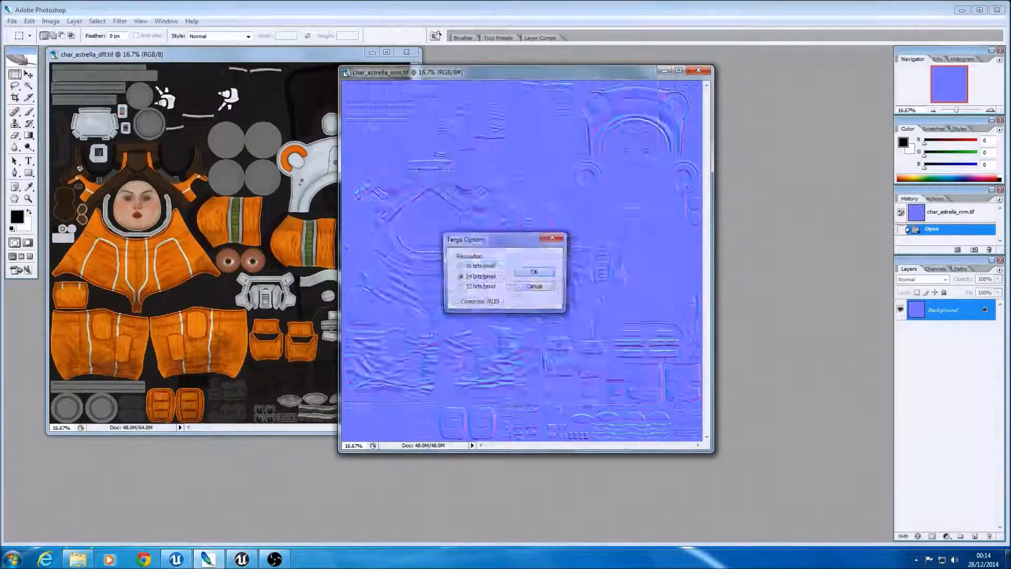
{"action": "left_click", "coordinate": [535, 272]}
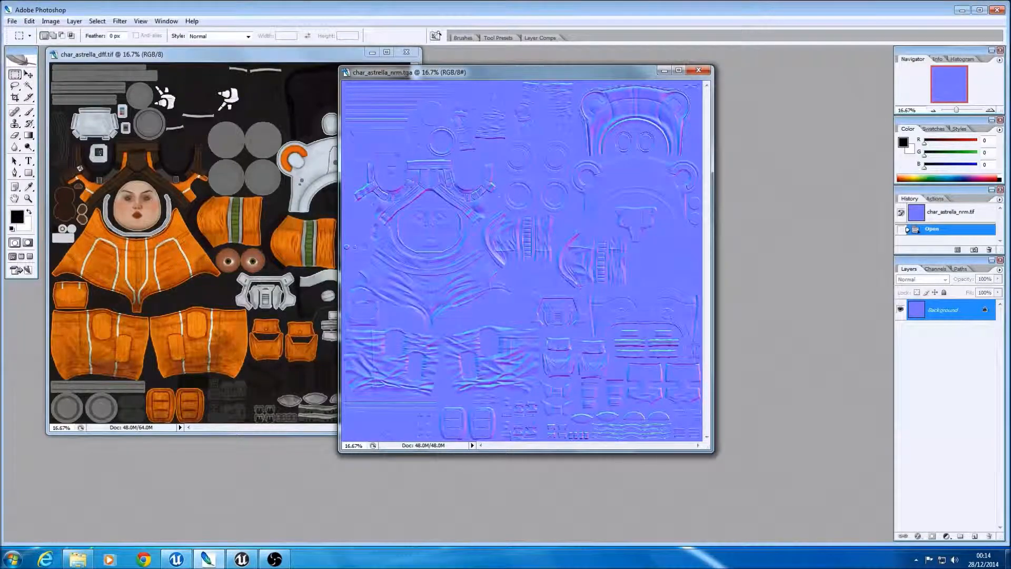
Step: Save the char_astrella_dff diffuse texture in the Textures folder as a 24 bits/pixel Targa file
{"action": "left_click", "coordinate": [193, 55]}
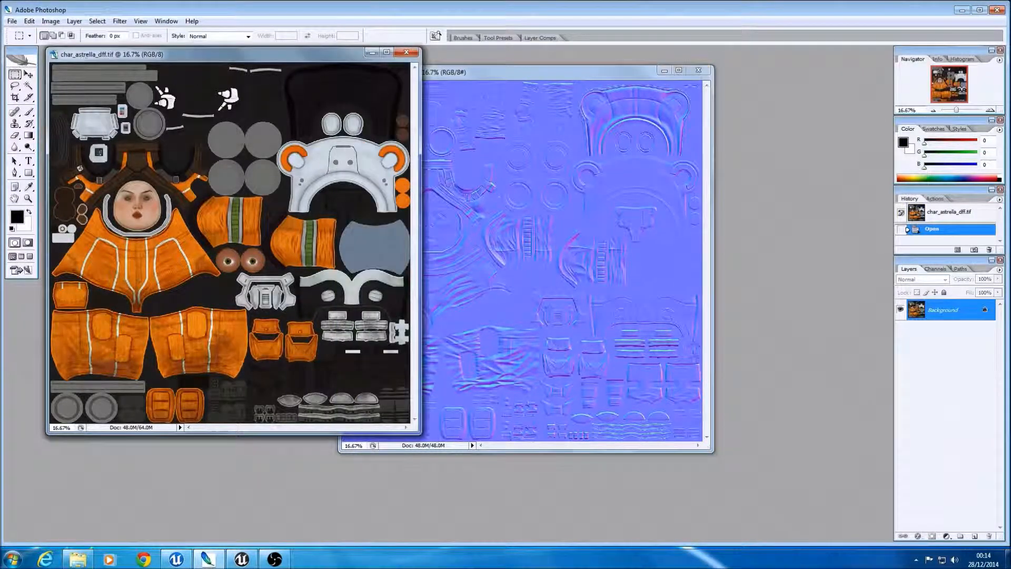
{"action": "left_click", "coordinate": [12, 21]}
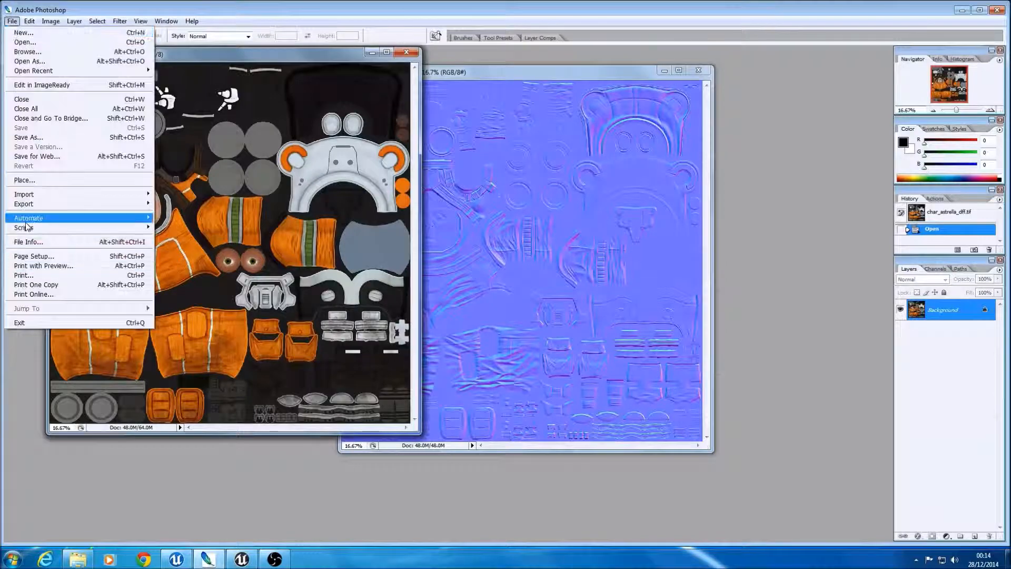
{"action": "left_click", "coordinate": [29, 137]}
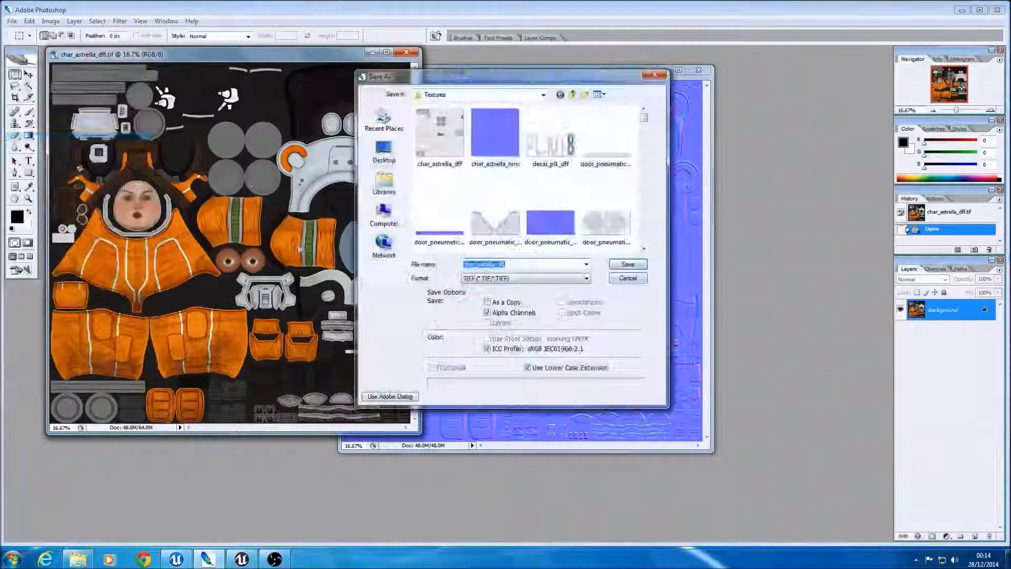
{"action": "left_click", "coordinate": [563, 284]}
{"action": "left_click", "coordinate": [527, 440]}
{"action": "left_click", "coordinate": [628, 265]}
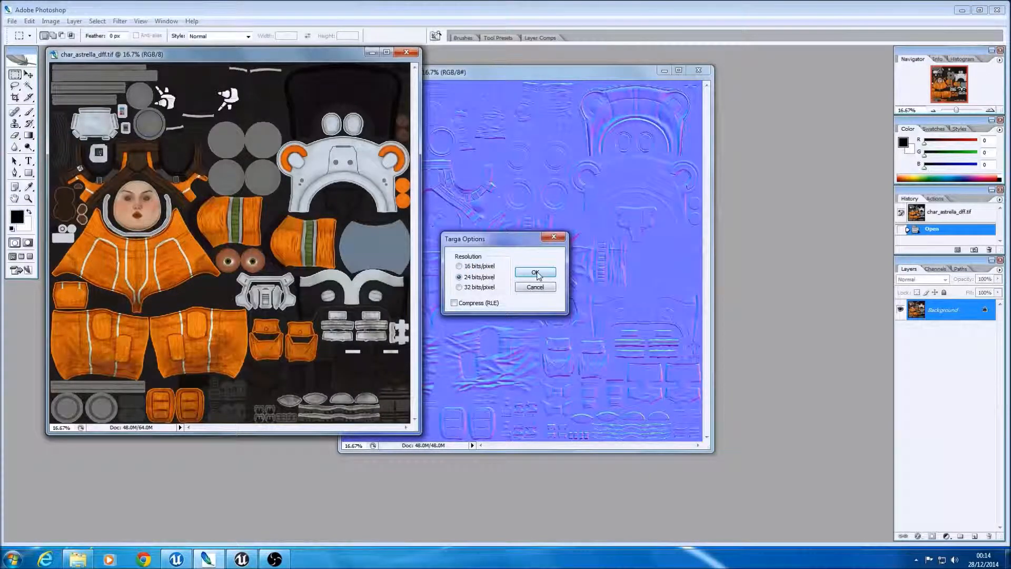
{"action": "left_click", "coordinate": [537, 274]}
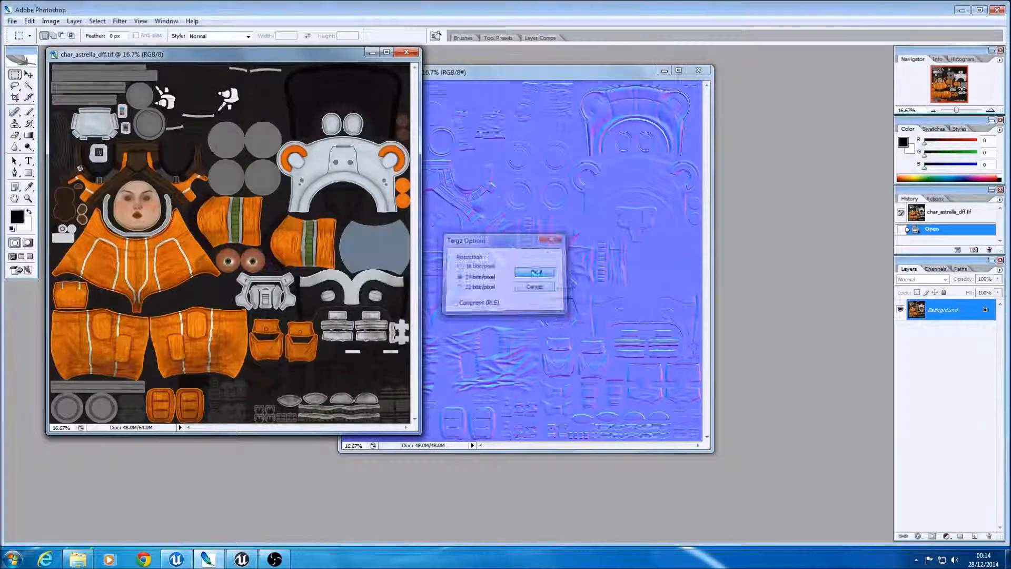
Step: Minimize Photoshop, switch to the Unreal editor and bring the RobotLab Textures folder window in front of it
{"action": "left_click", "coordinate": [957, 11]}
{"action": "left_click_drag", "start_coordinate": [710, 108], "coordinate": [867, 136]}
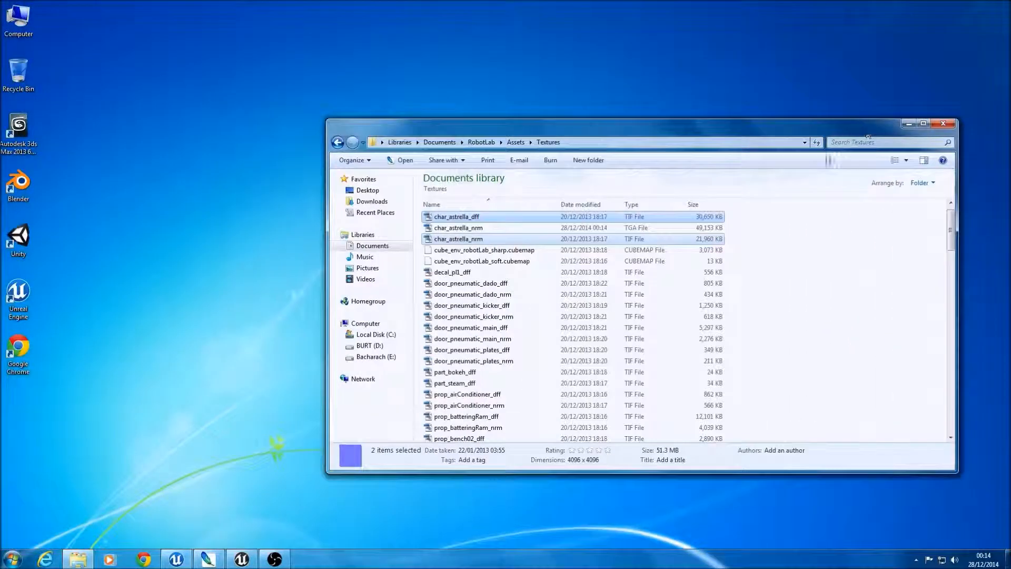
{"action": "left_click", "coordinate": [245, 560]}
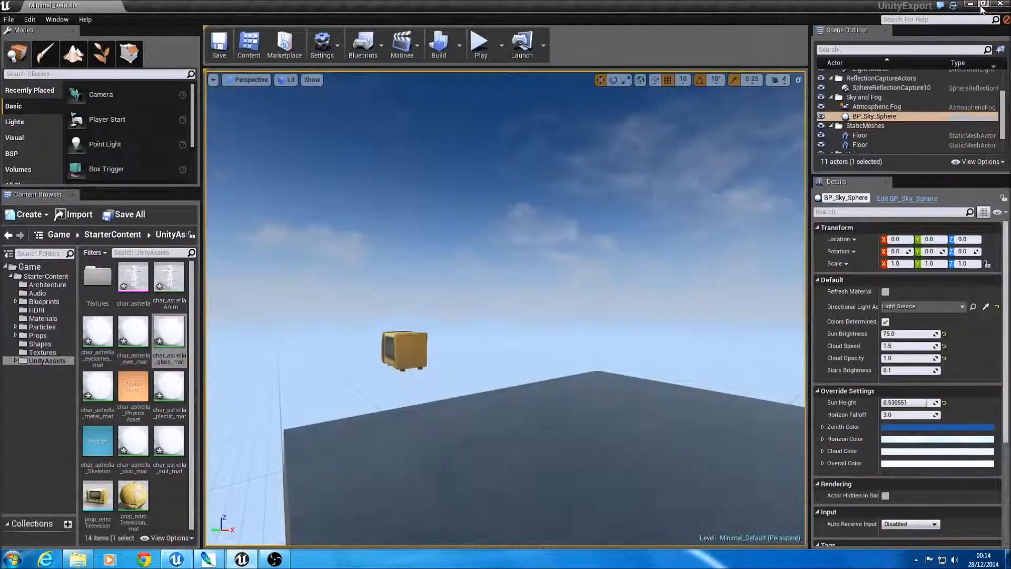
{"action": "left_click", "coordinate": [78, 559]}
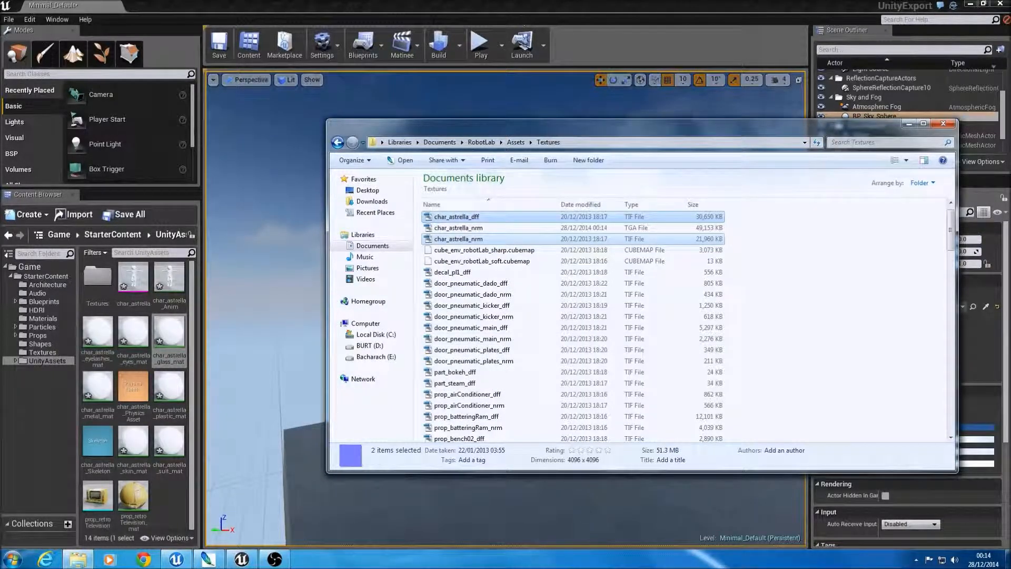
{"action": "left_click_drag", "start_coordinate": [587, 136], "coordinate": [550, 133]}
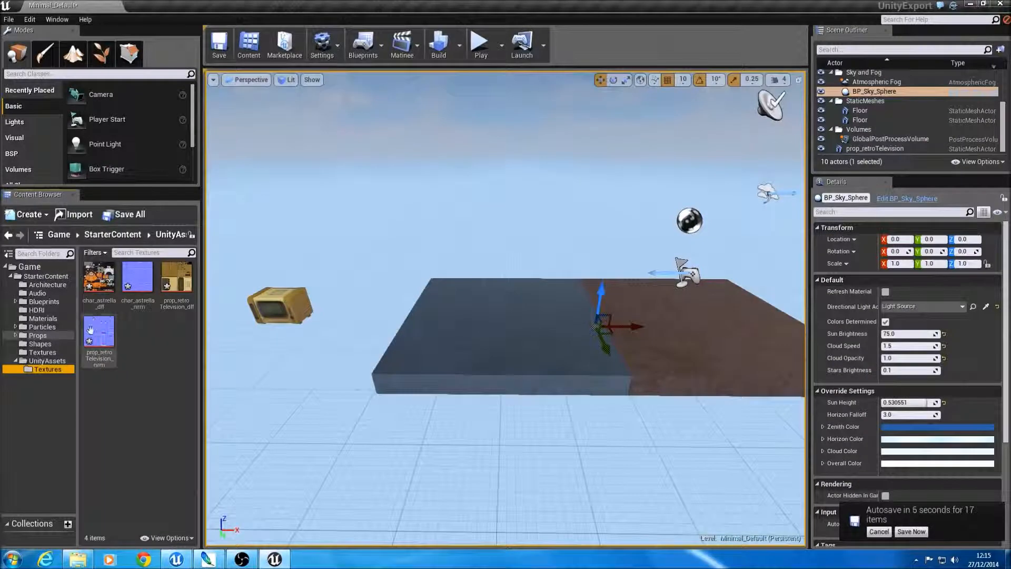
Step: Open char_astrella_suit_mat from UnityAssets and connect the char_astrella_dff texture to its Base Color
{"action": "left_click", "coordinate": [36, 361]}
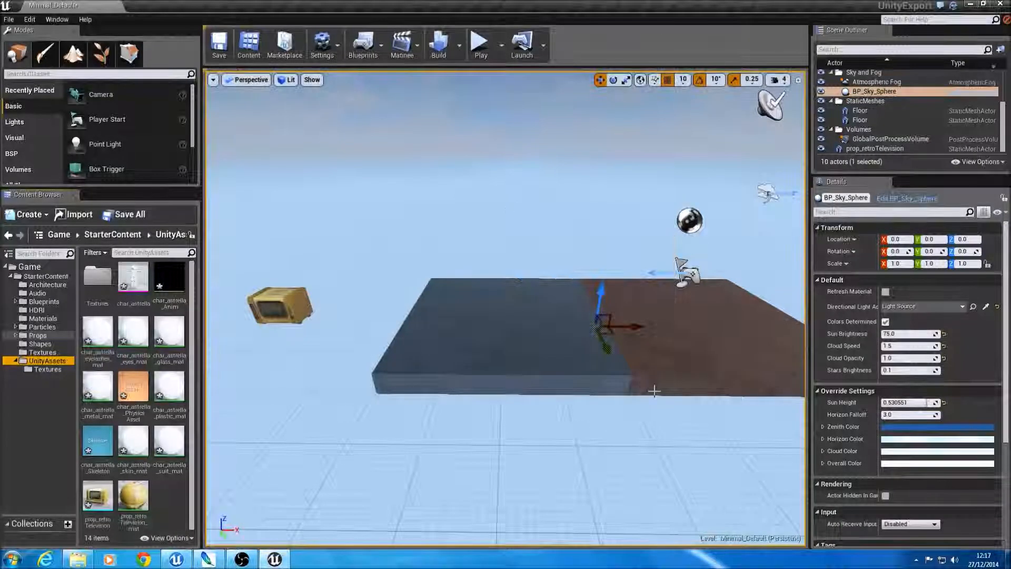
{"action": "left_click", "coordinate": [163, 449]}
{"action": "double_click", "coordinate": [166, 445]}
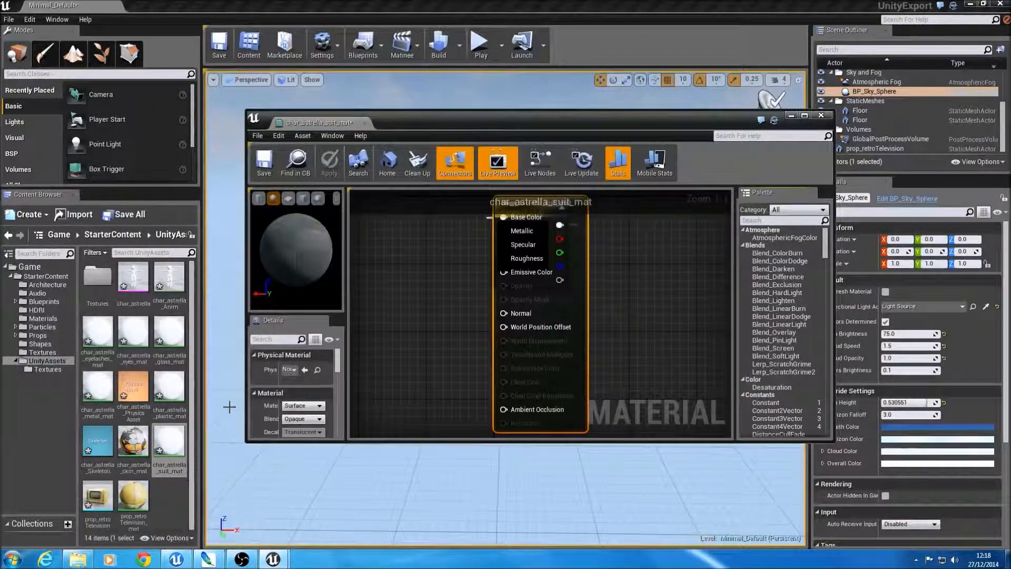
{"action": "left_click", "coordinate": [48, 369]}
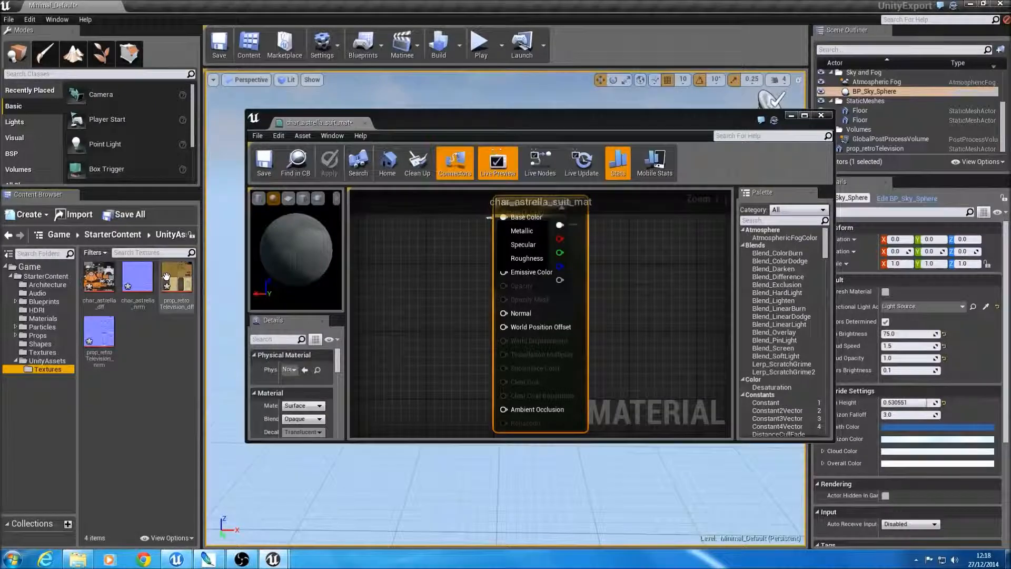
{"action": "left_click_drag", "start_coordinate": [99, 278], "coordinate": [401, 233]}
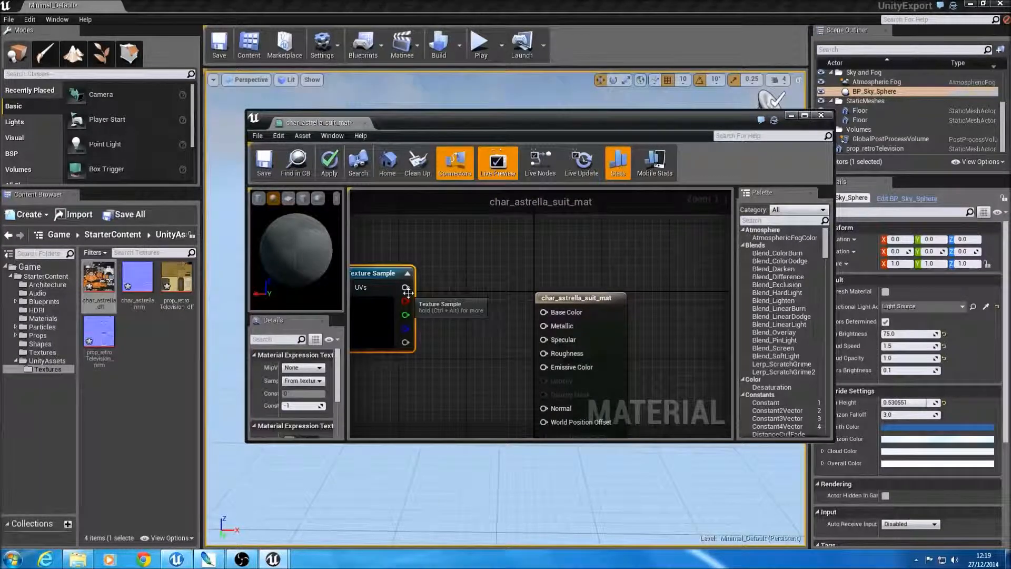
{"action": "left_click_drag", "start_coordinate": [408, 293], "coordinate": [459, 289]}
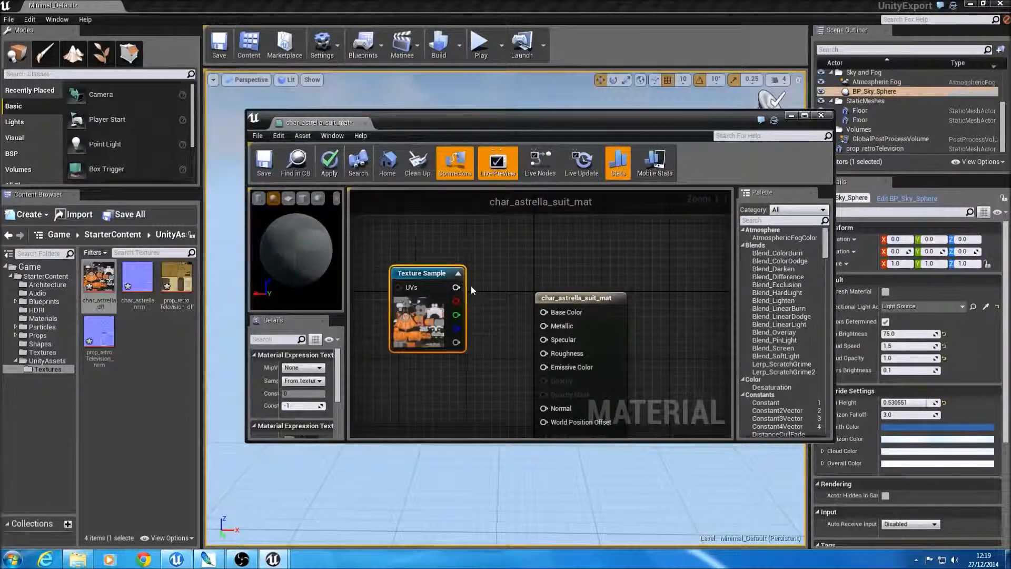
{"action": "left_click_drag", "start_coordinate": [525, 310], "coordinate": [544, 311]}
Step: Connect the char_astrella_nrm texture to the suit material's Normal input, then save and close the material
{"action": "left_click_drag", "start_coordinate": [137, 277], "coordinate": [405, 382]}
{"action": "left_click_drag", "start_coordinate": [466, 400], "coordinate": [557, 412]}
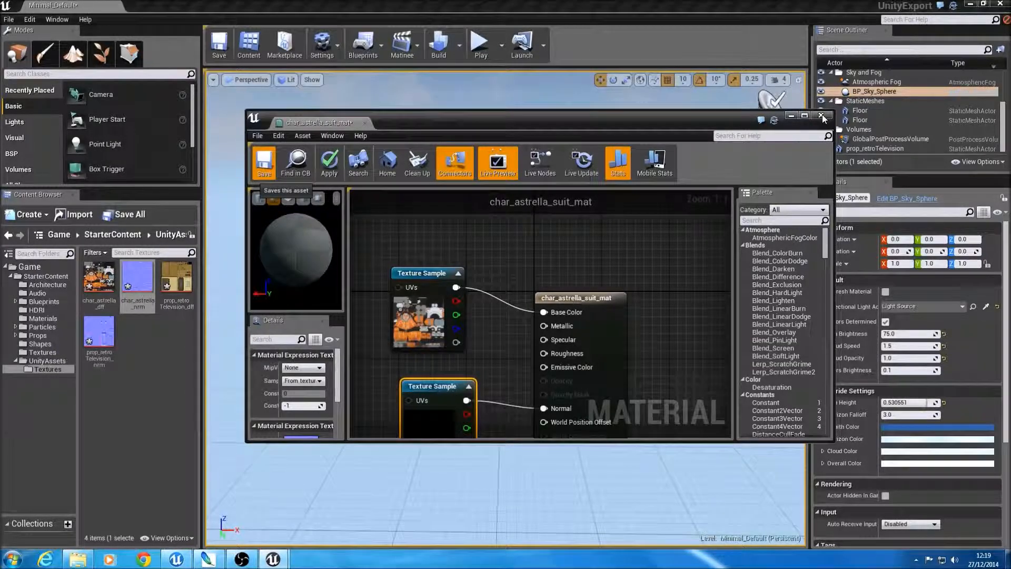
{"action": "left_click", "coordinate": [821, 115]}
Step: Place the char_astrella skeletal mesh from UnityAssets on the floor in the level
{"action": "left_click", "coordinate": [47, 361]}
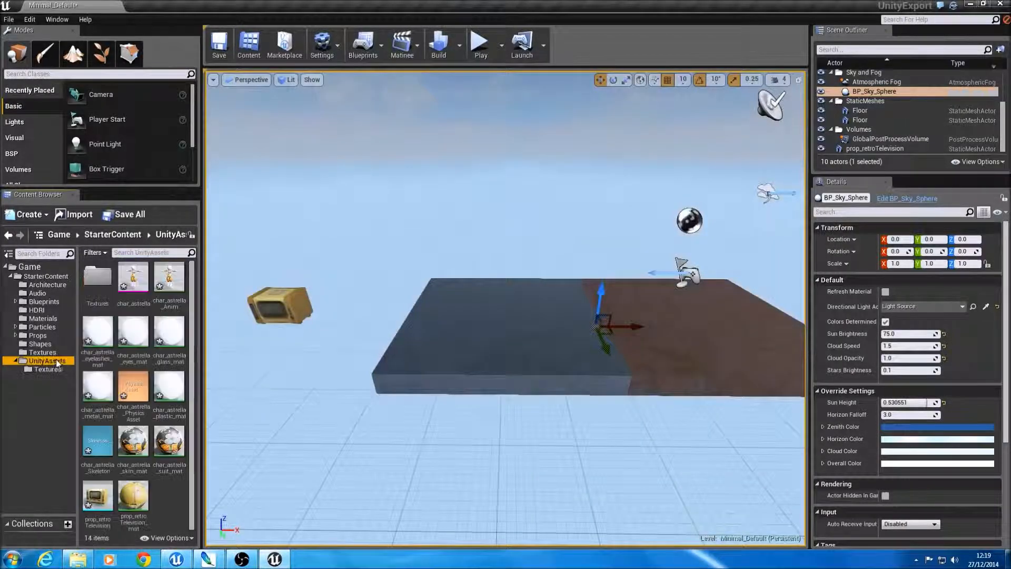
{"action": "left_click", "coordinate": [145, 309]}
{"action": "left_click", "coordinate": [165, 289]}
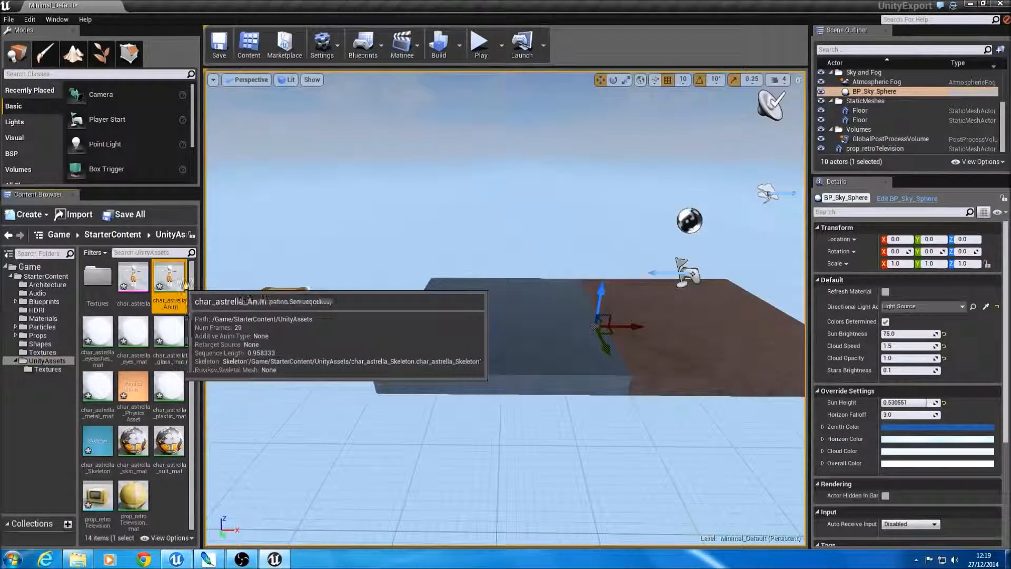
{"action": "left_click_drag", "start_coordinate": [134, 279], "coordinate": [521, 374]}
{"action": "key", "text": "f"}
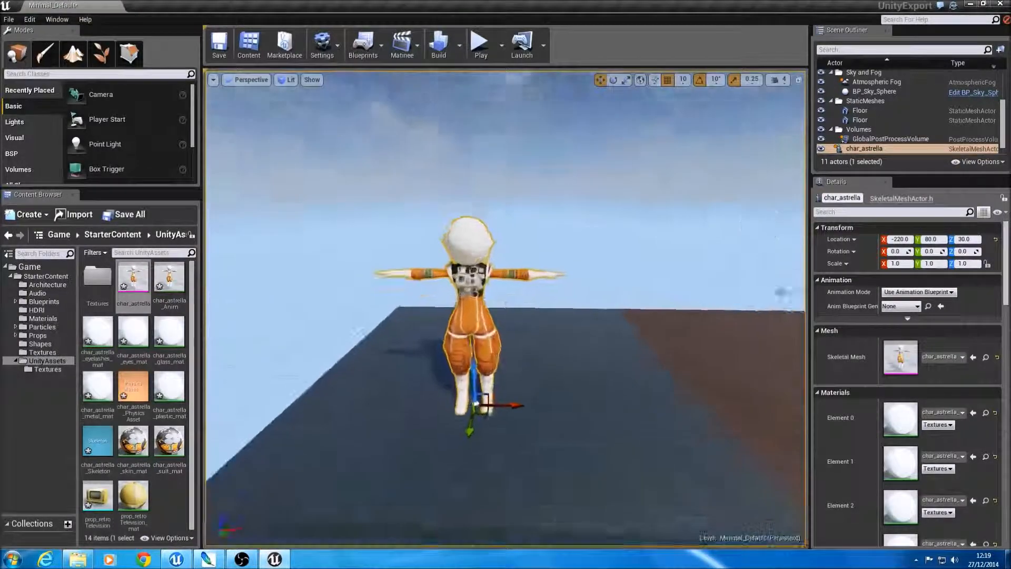
{"action": "mouse_move", "coordinate": [500, 337]}
{"action": "right_mouse_down"}
{"action": "mouse_move", "coordinate": [453, 300]}
{"action": "mouse_move", "coordinate": [503, 300]}
{"action": "mouse_move", "coordinate": [519, 268]}
{"action": "mouse_move", "coordinate": [480, 332]}
{"action": "mouse_move", "coordinate": [487, 327]}
{"action": "mouse_move", "coordinate": [492, 342]}
{"action": "mouse_move", "coordinate": [491, 329]}
{"action": "mouse_move", "coordinate": [480, 338]}
{"action": "right_mouse_up"}
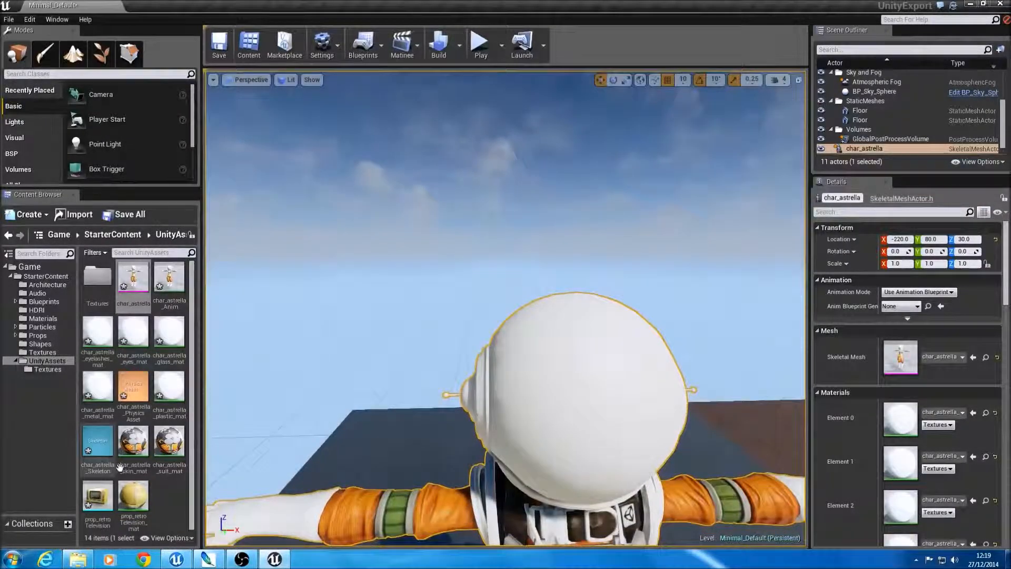
Step: Check the texture connections in char_astrella_skin_mat and look inside the placed character's helmet
{"action": "double_click", "coordinate": [142, 435]}
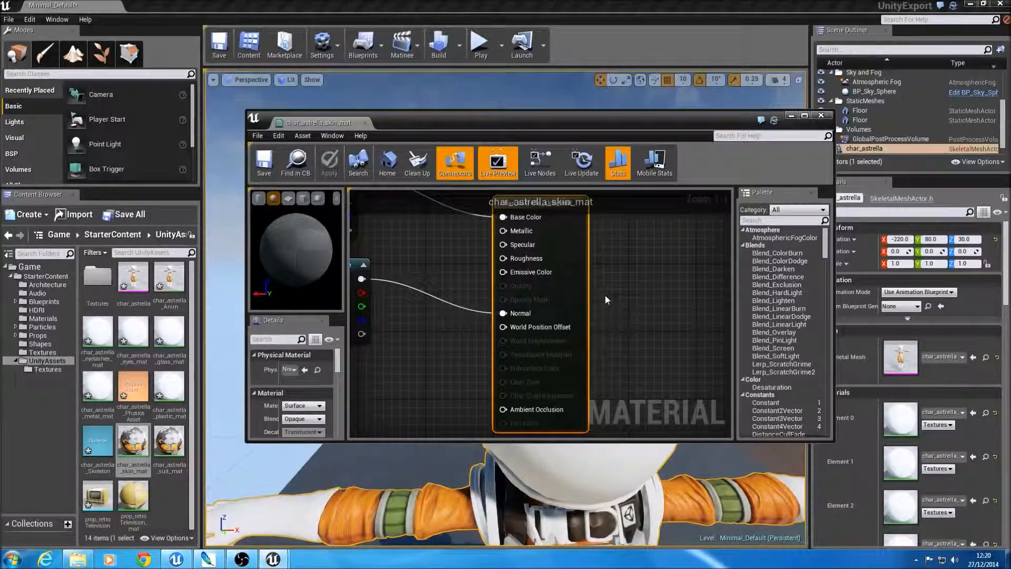
{"action": "scroll", "coordinate": [604, 293], "scroll_direction": "down", "scroll_amount": 3}
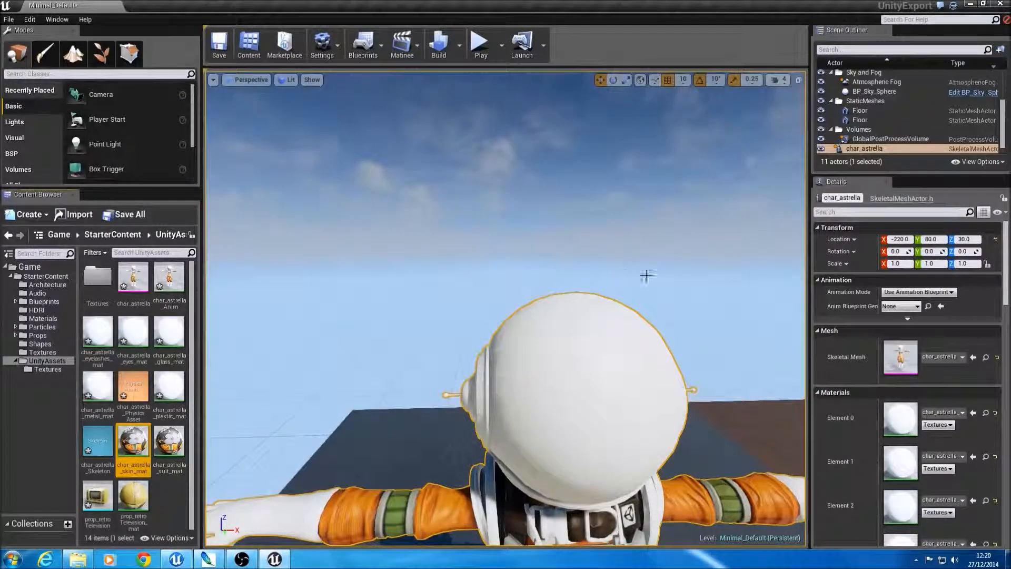
{"action": "right_click_drag", "start_coordinate": [647, 275], "coordinate": [651, 305]}
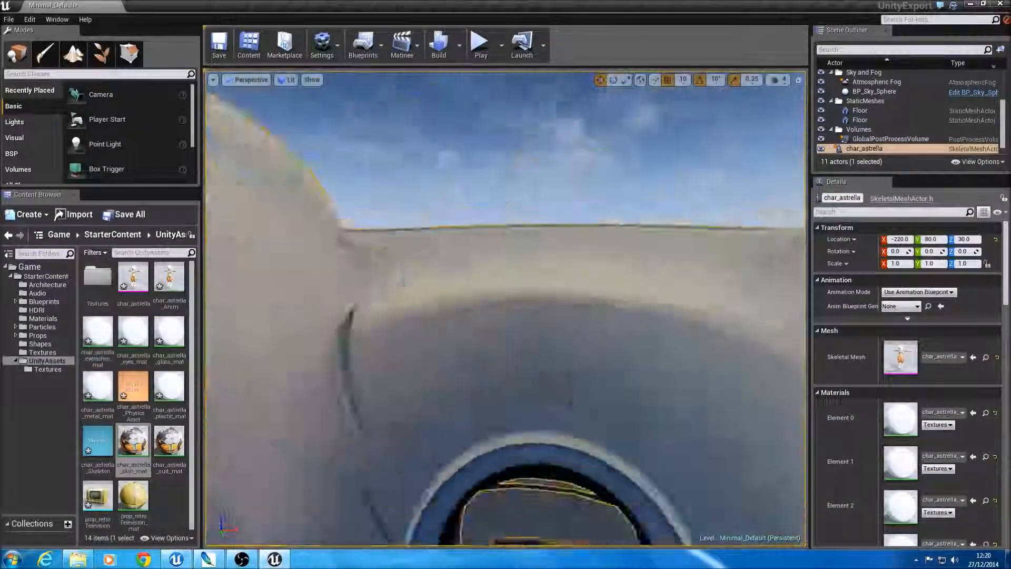
{"action": "key", "text": "f"}
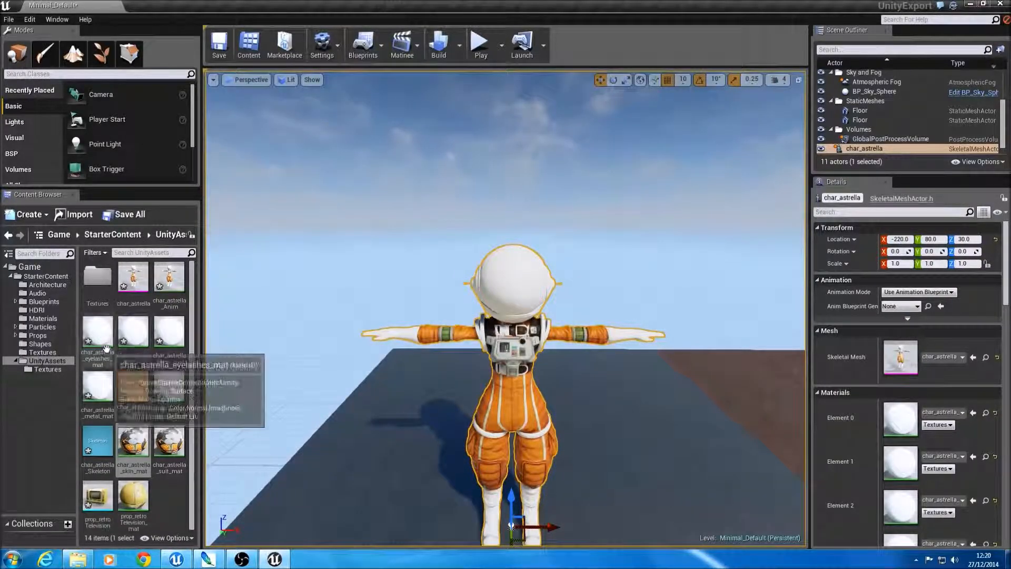
Step: Examine the textured char_astrella in the viewport from several sides and distances, including the glass helmet and face
{"action": "left_click_drag", "start_coordinate": [97, 334], "coordinate": [651, 293]}
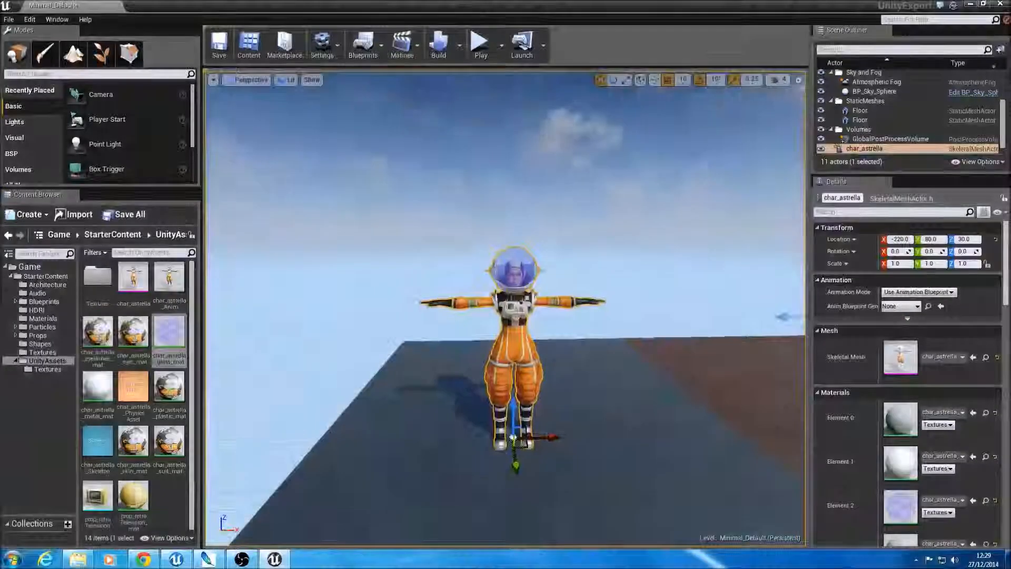
{"action": "right_click_drag", "start_coordinate": [506, 308], "coordinate": [362, 287]}
{"action": "key", "text": "w"}
{"action": "key", "text": "w"}
{"action": "key", "text": "s"}
{"action": "key", "text": "w"}
{"action": "key", "text": "w"}
{"action": "key", "text": "s"}
{"action": "key", "text": "a"}
{"action": "key", "text": "s"}
{"action": "key", "text": "d"}
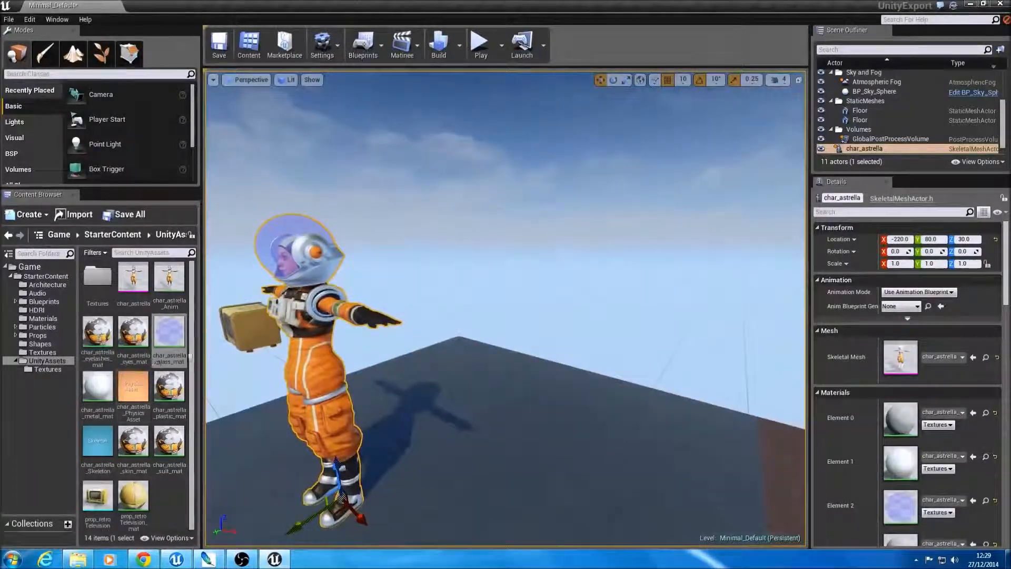
{"action": "key", "text": "a"}
{"action": "right_click_drag", "start_coordinate": [247, 341], "coordinate": [369, 339]}
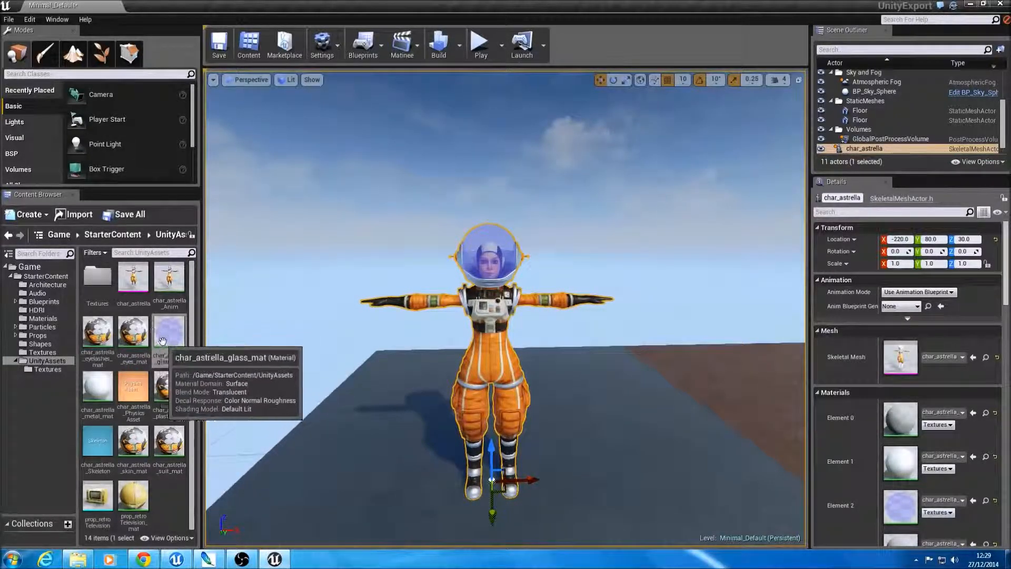
{"action": "right_click_drag", "start_coordinate": [550, 284], "coordinate": [506, 276]}
{"action": "key", "text": "w"}
{"action": "key", "text": "d"}
{"action": "key", "text": "w"}
{"action": "key", "text": "a"}
{"action": "key", "text": "w"}
{"action": "key", "text": "w"}
{"action": "key", "text": "s"}
{"action": "key", "text": "w"}
{"action": "key", "text": "s"}
{"action": "key", "text": "s"}
{"action": "key", "text": "d"}
{"action": "key", "text": "w"}
{"action": "key", "text": "a"}
{"action": "right_click_drag", "start_coordinate": [505, 277], "coordinate": [594, 253]}
{"action": "key", "text": "s"}
{"action": "key", "text": "w"}
{"action": "key", "text": "s"}
{"action": "key", "text": "d"}
{"action": "key", "text": "a"}
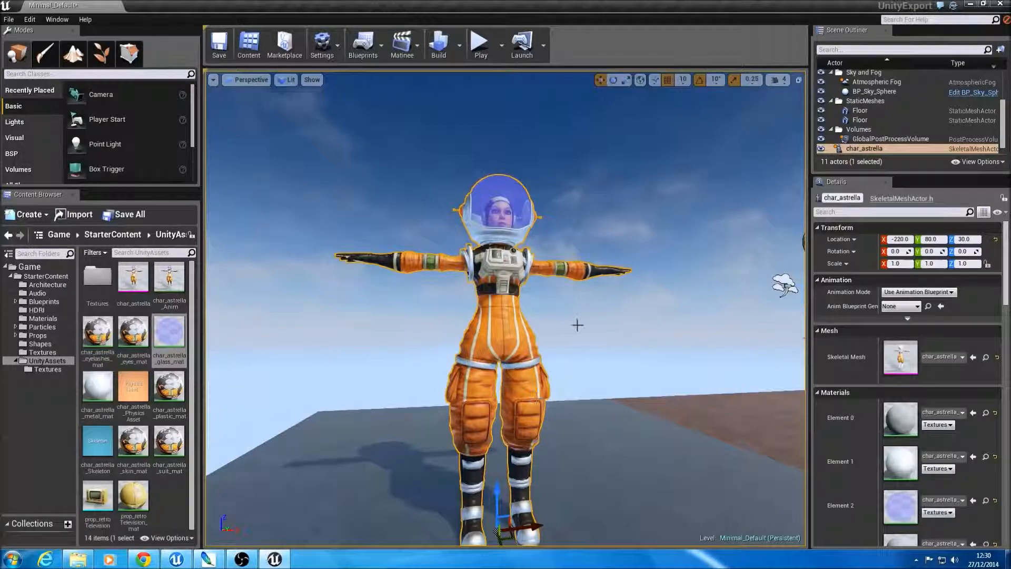
{"action": "right_click_drag", "start_coordinate": [574, 327], "coordinate": [453, 332]}
Step: Play the level in the editor and fly around the char_astrella model to view it in game
{"action": "left_click", "coordinate": [485, 52]}
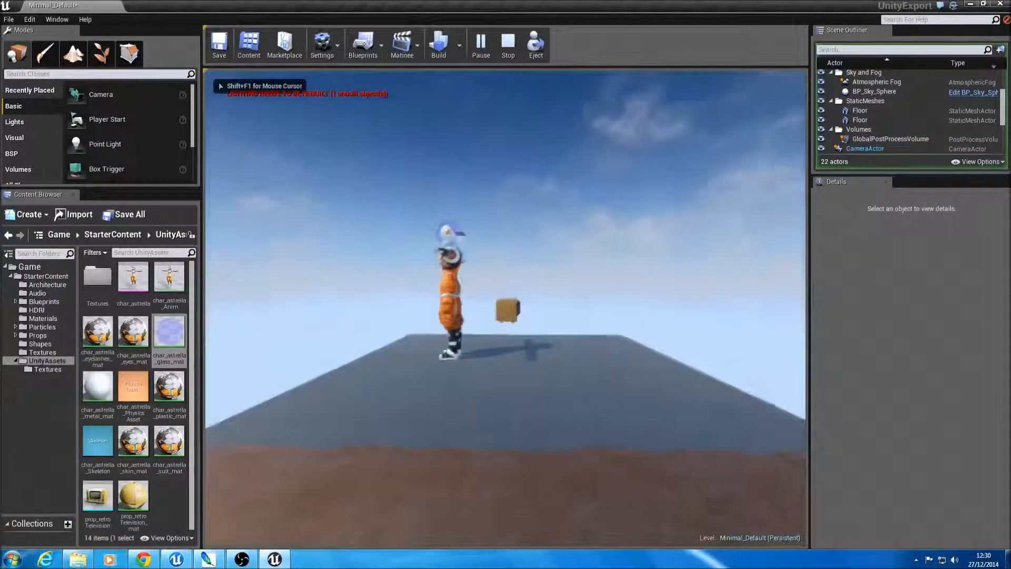
{"action": "key", "text": "w"}
{"action": "key", "text": "s"}
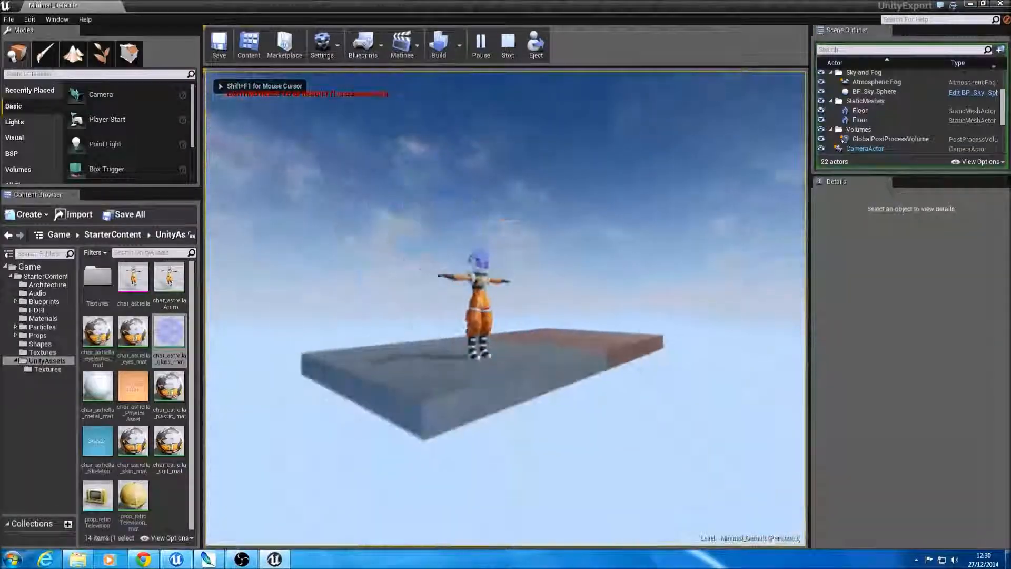
{"action": "key", "text": "w"}
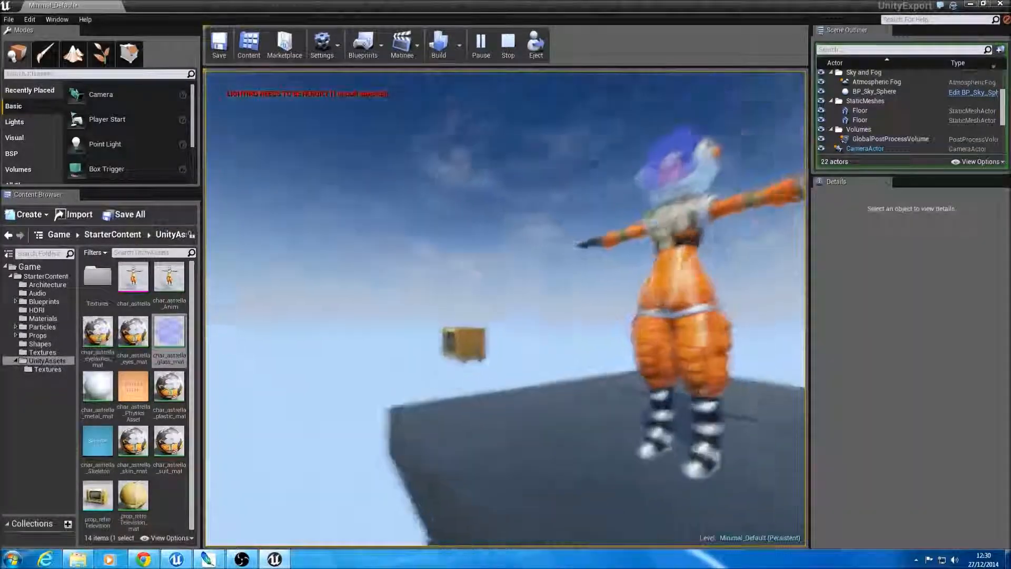
{"action": "key", "text": "s"}
{"action": "key", "text": "w"}
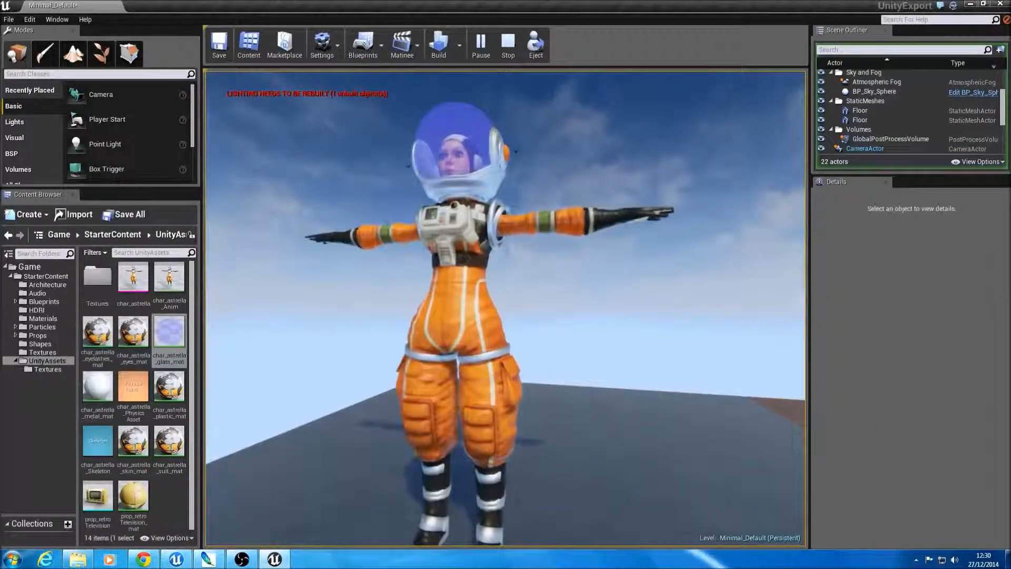